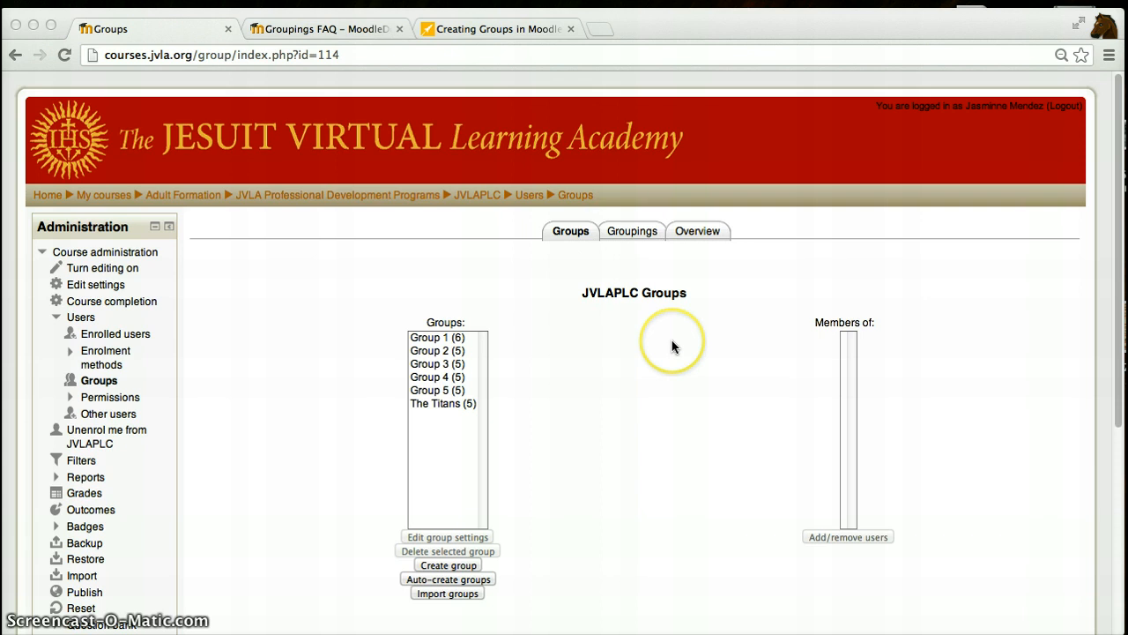
Create a grouping named "Team A" with the description "groups 1 and 2" and save it.
{"action": "left_click", "coordinate": [632, 231]}
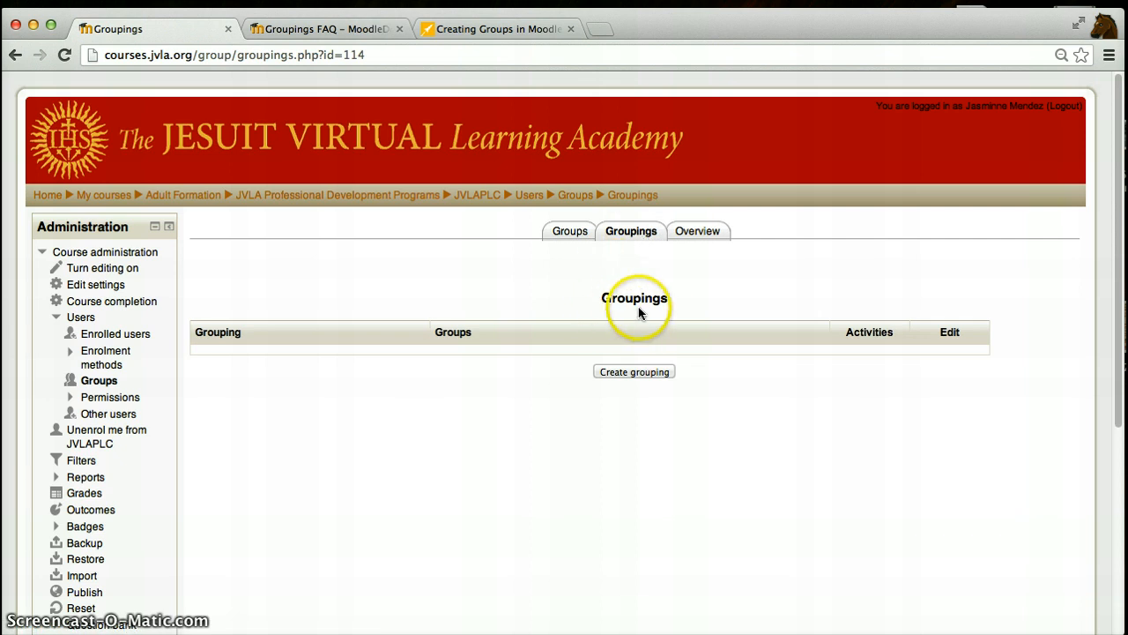
{"action": "left_click", "coordinate": [633, 372]}
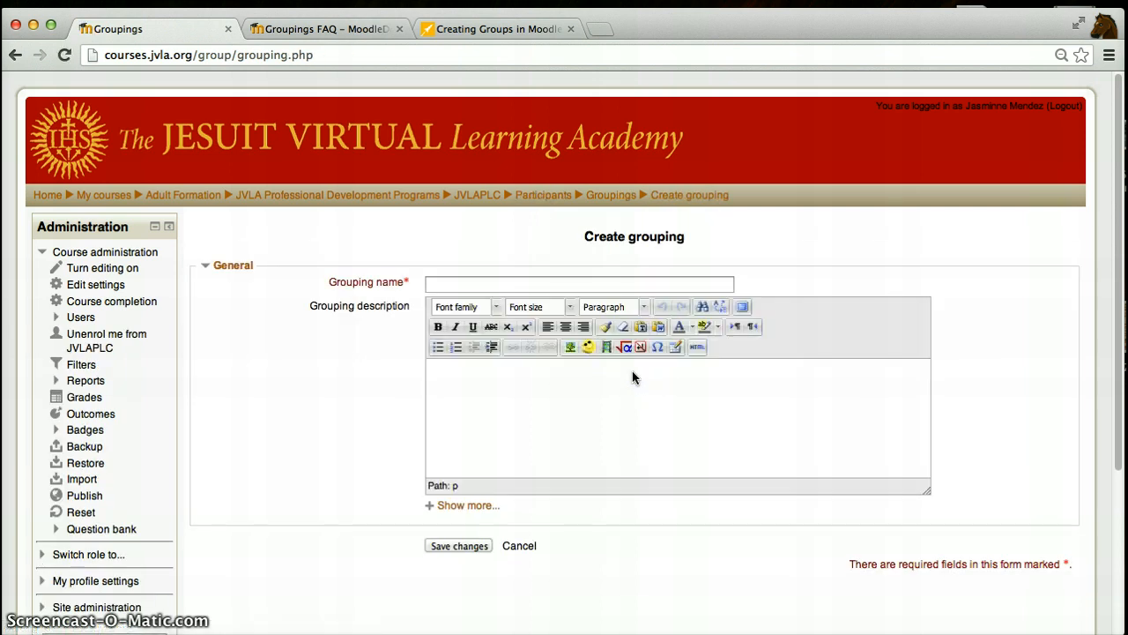
{"action": "left_click", "coordinate": [617, 284]}
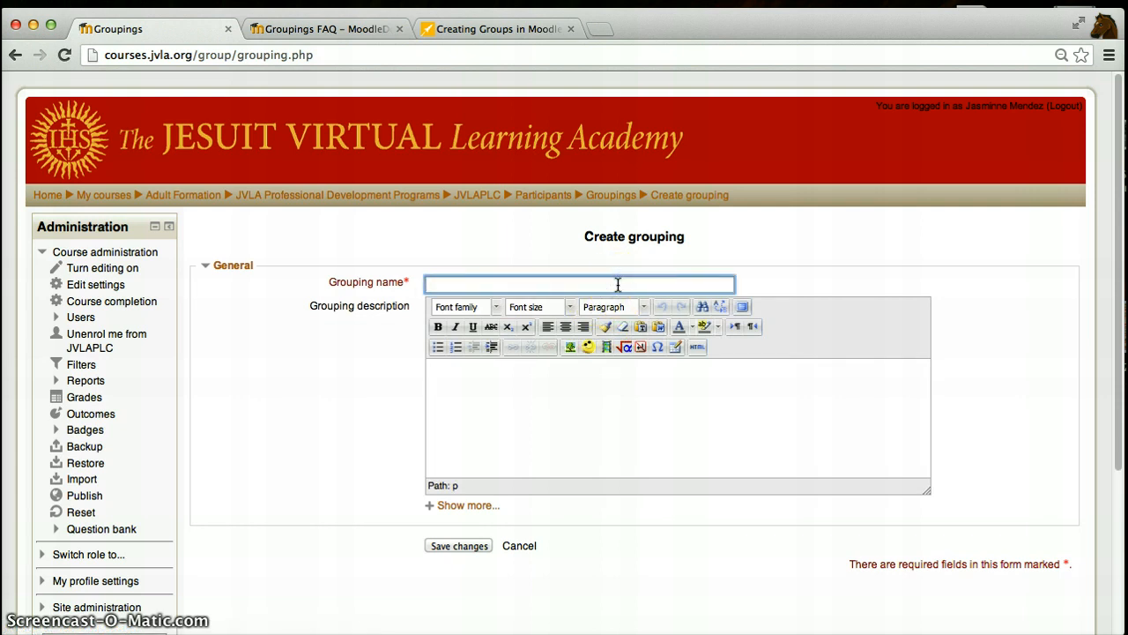
{"action": "type", "text": "Team A"}
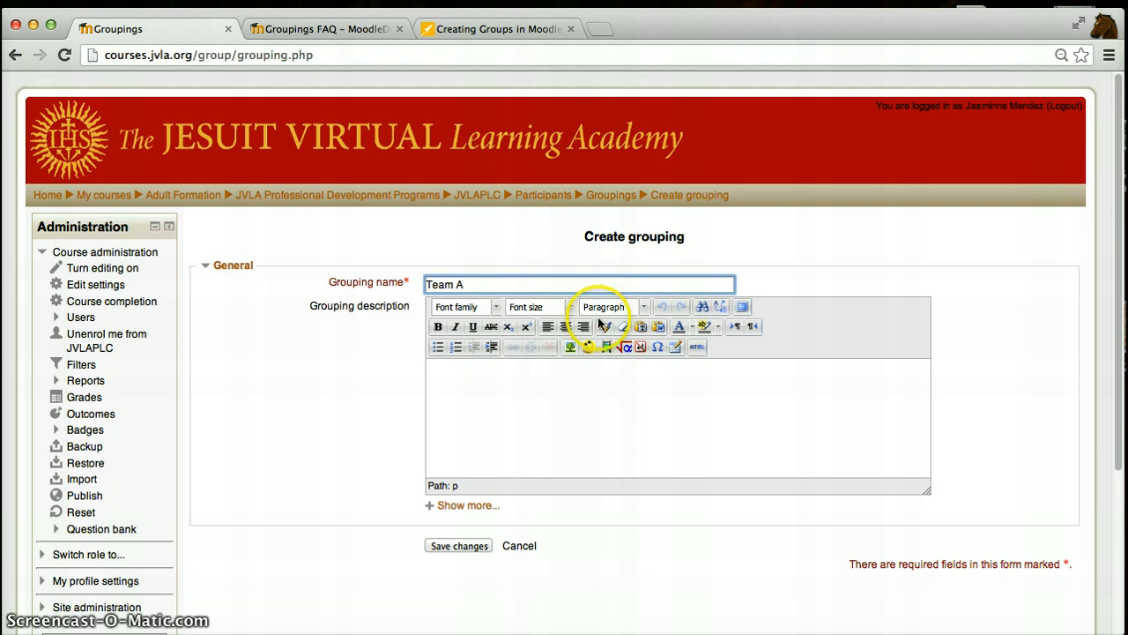
{"action": "left_click", "coordinate": [593, 401]}
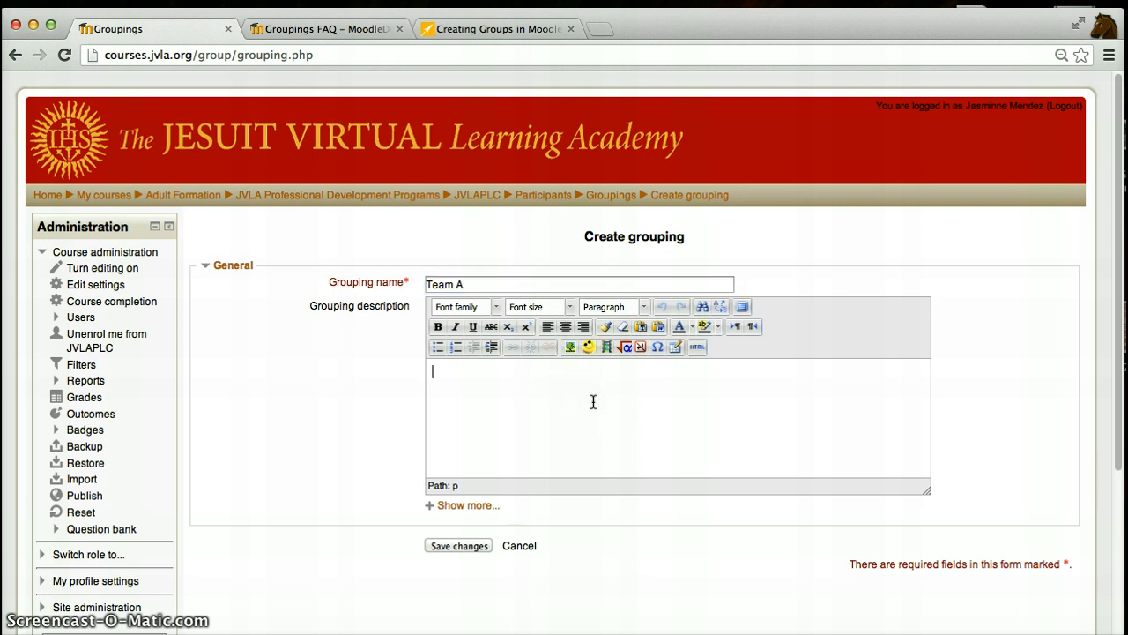
{"action": "type", "text": "groups 1 and 2"}
{"action": "left_click", "coordinate": [544, 434]}
{"action": "left_click", "coordinate": [462, 547]}
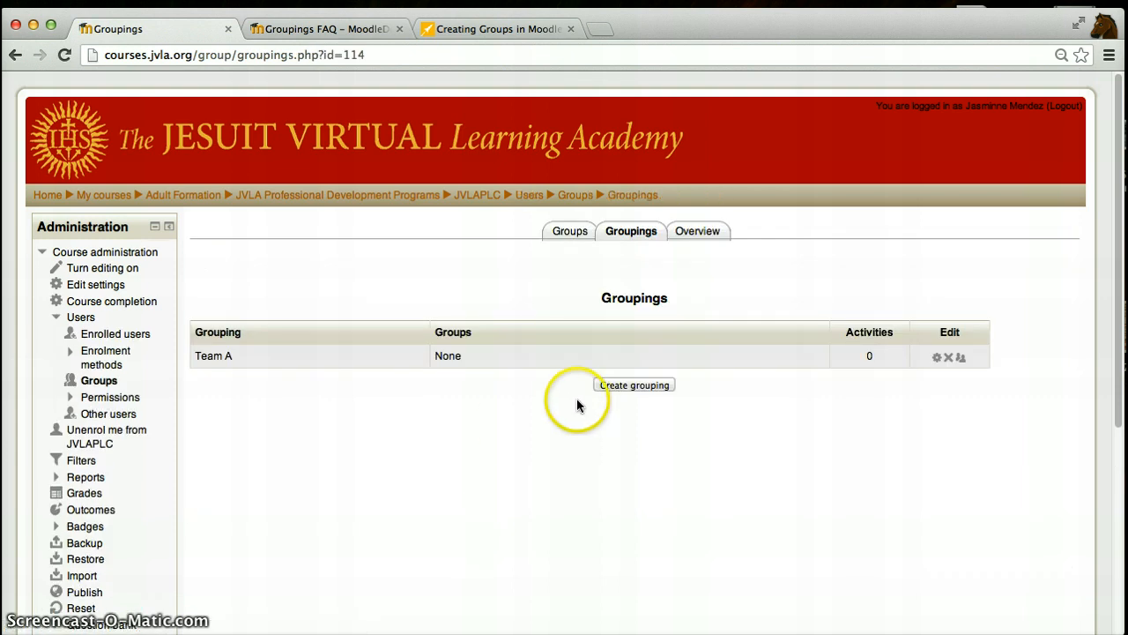
Create a second grouping named "Team B" with the description "groups 3 and 4" and save it.
{"action": "left_click", "coordinate": [634, 386]}
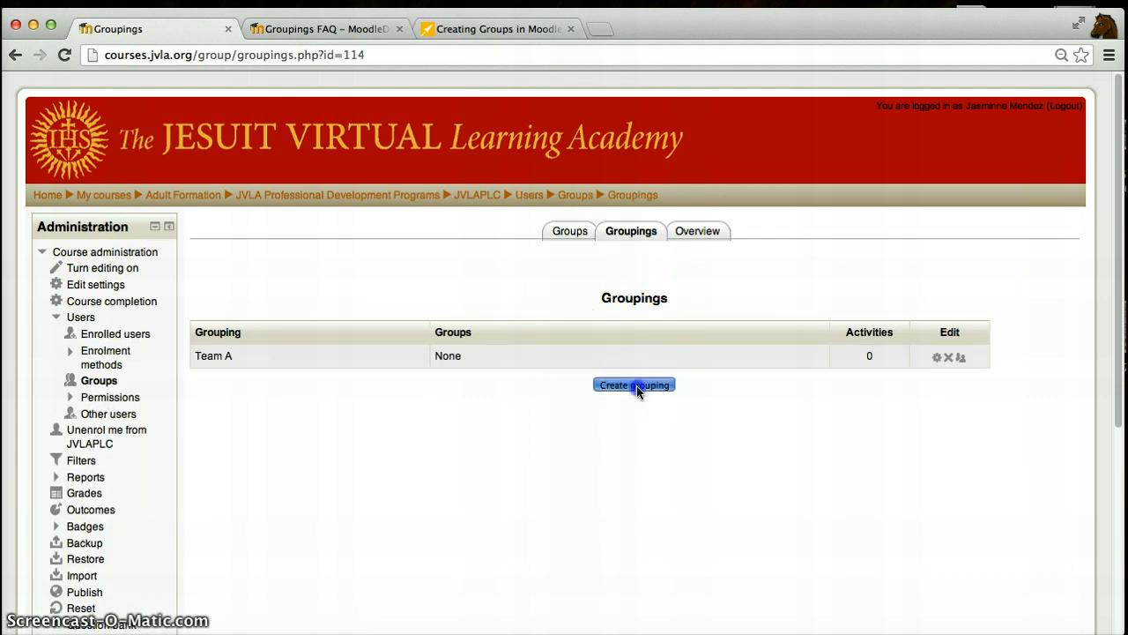
{"action": "left_click", "coordinate": [546, 285]}
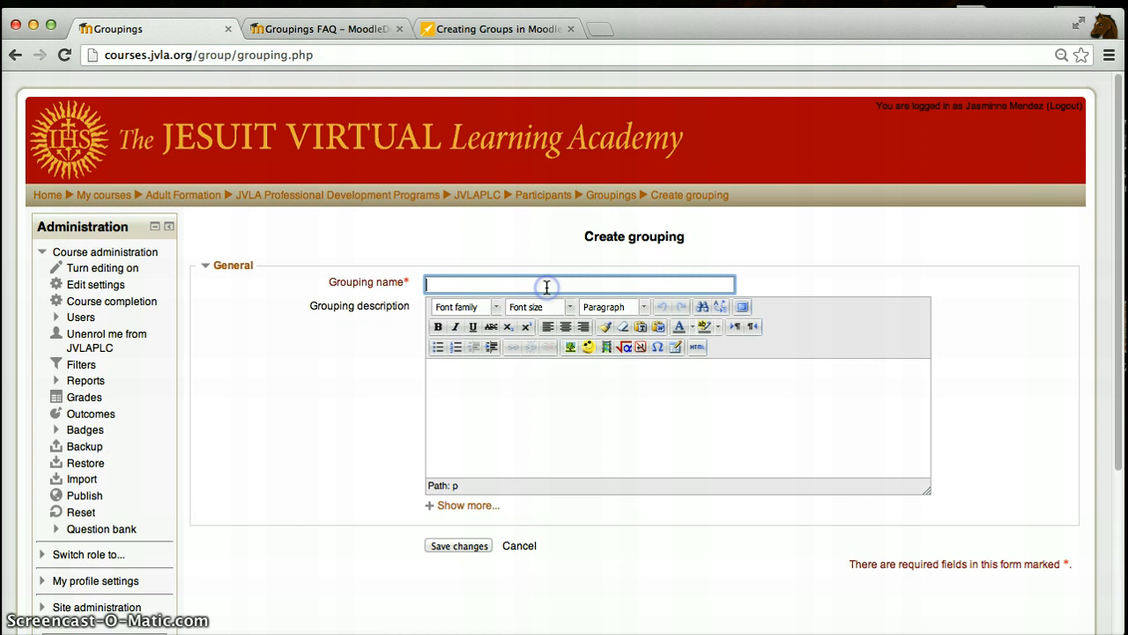
{"action": "type", "text": "Team B"}
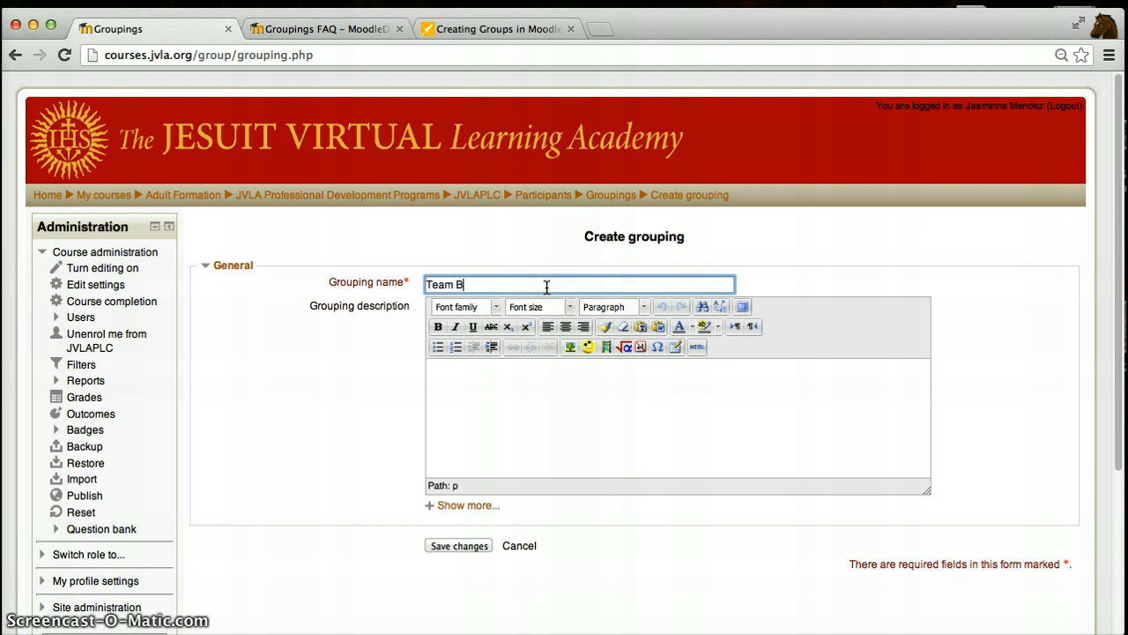
{"action": "left_click", "coordinate": [531, 392]}
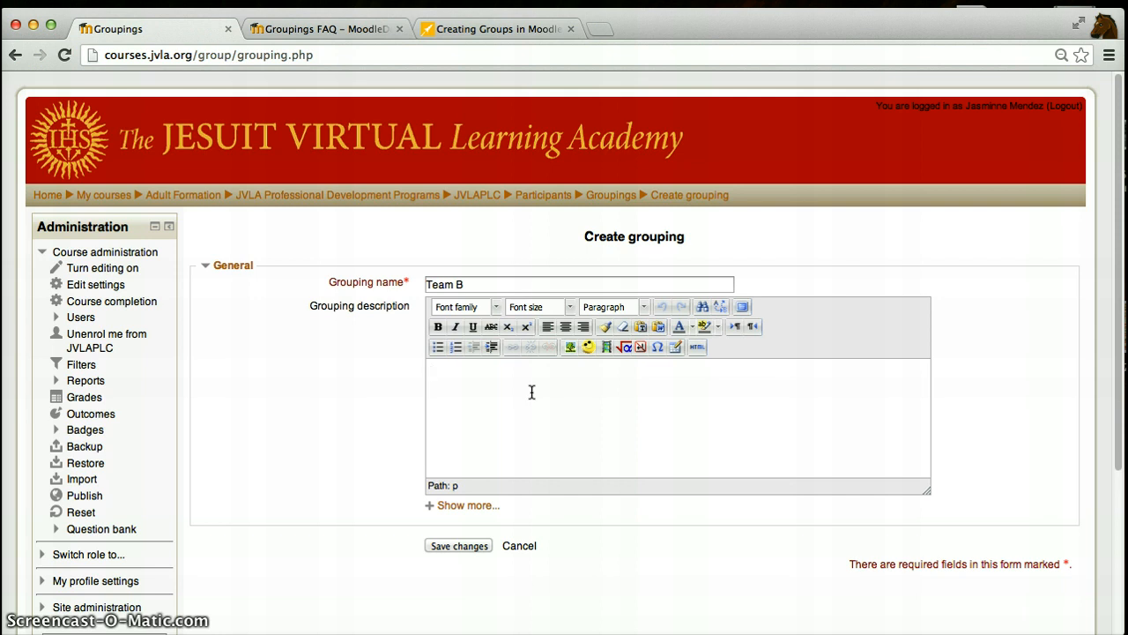
{"action": "type", "text": "groups 3 and 4"}
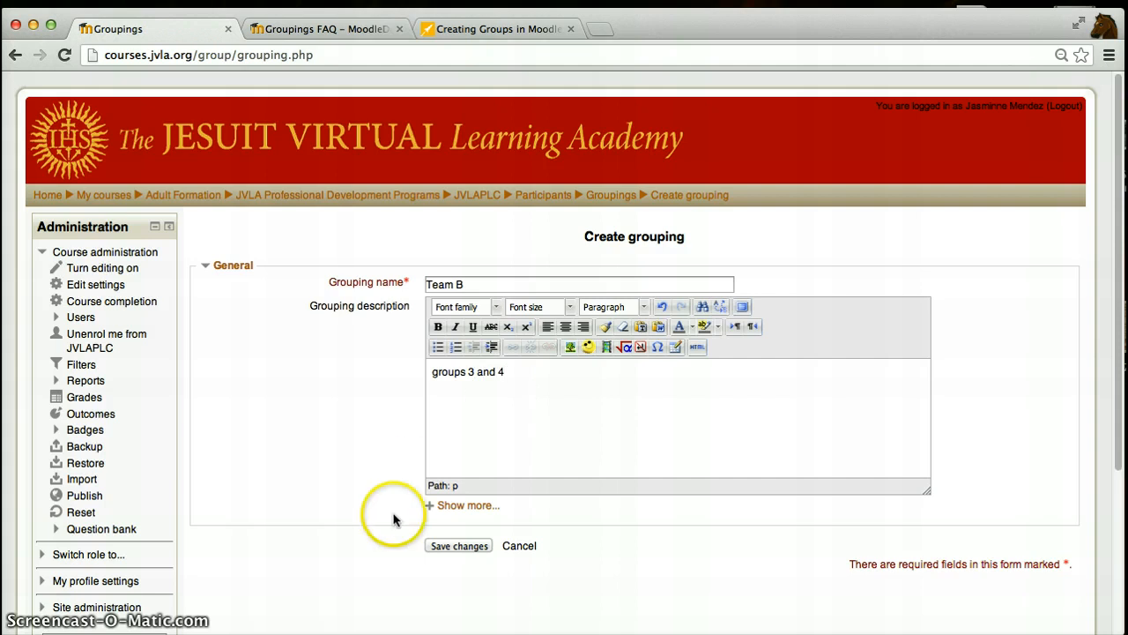
{"action": "left_click", "coordinate": [459, 546]}
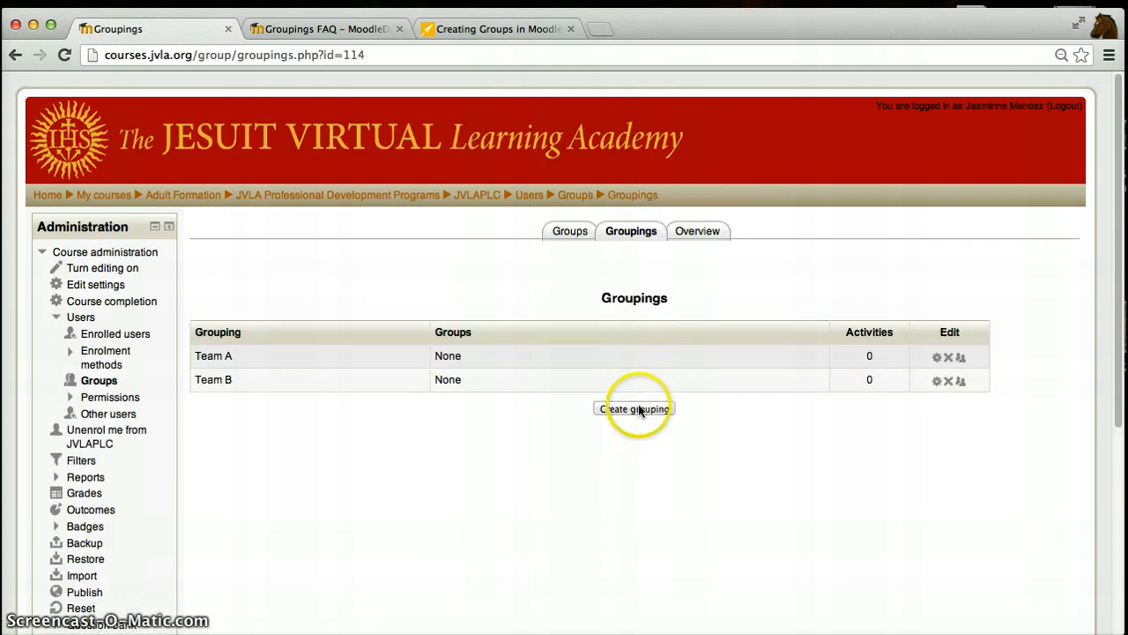
Create a third grouping named "Team C" with the description "Groups 5 and The Titans" and save it.
{"action": "left_click", "coordinate": [637, 409]}
{"action": "left_click", "coordinate": [549, 285]}
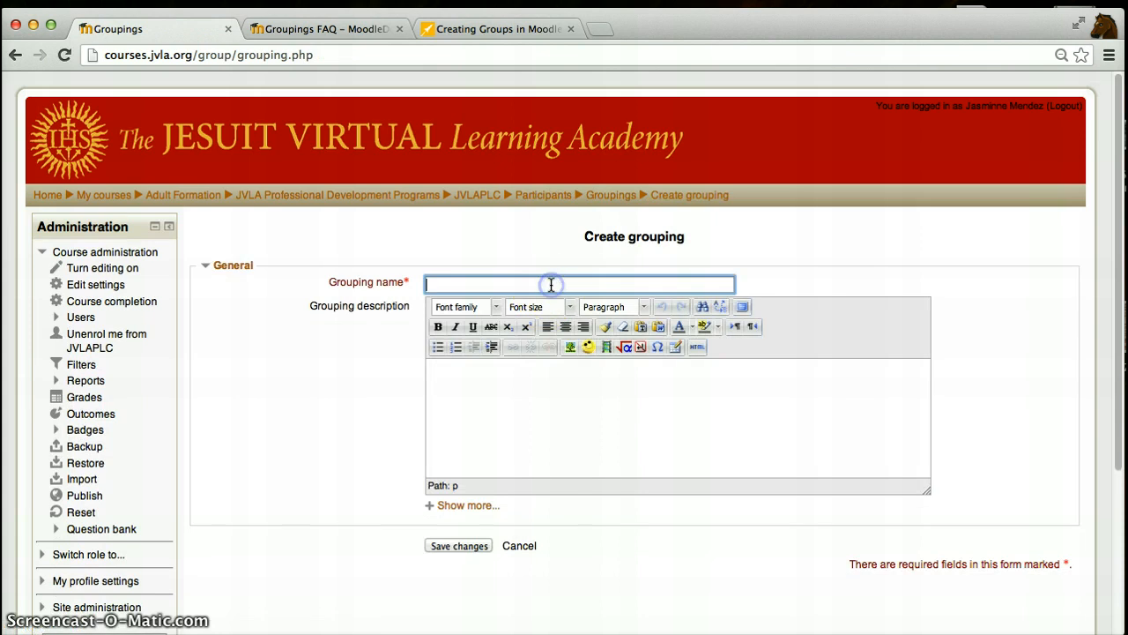
{"action": "type", "text": "Team C"}
{"action": "left_click", "coordinate": [524, 395]}
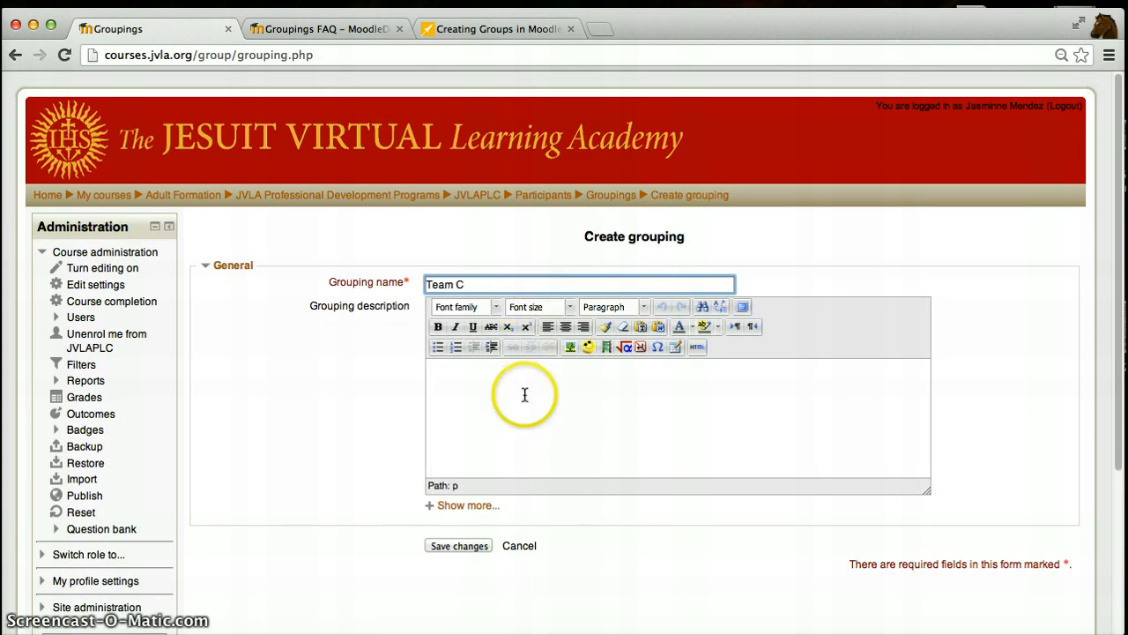
{"action": "type", "text": "Grou"}
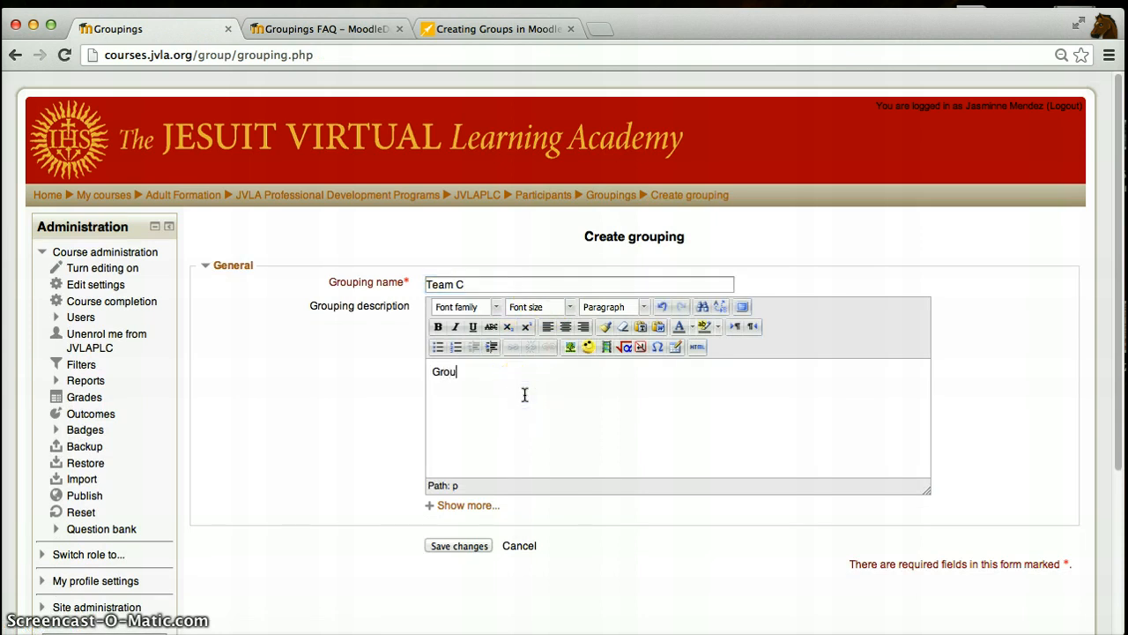
{"action": "type", "text": "ps 5 and The Titans"}
{"action": "left_click", "coordinate": [464, 557]}
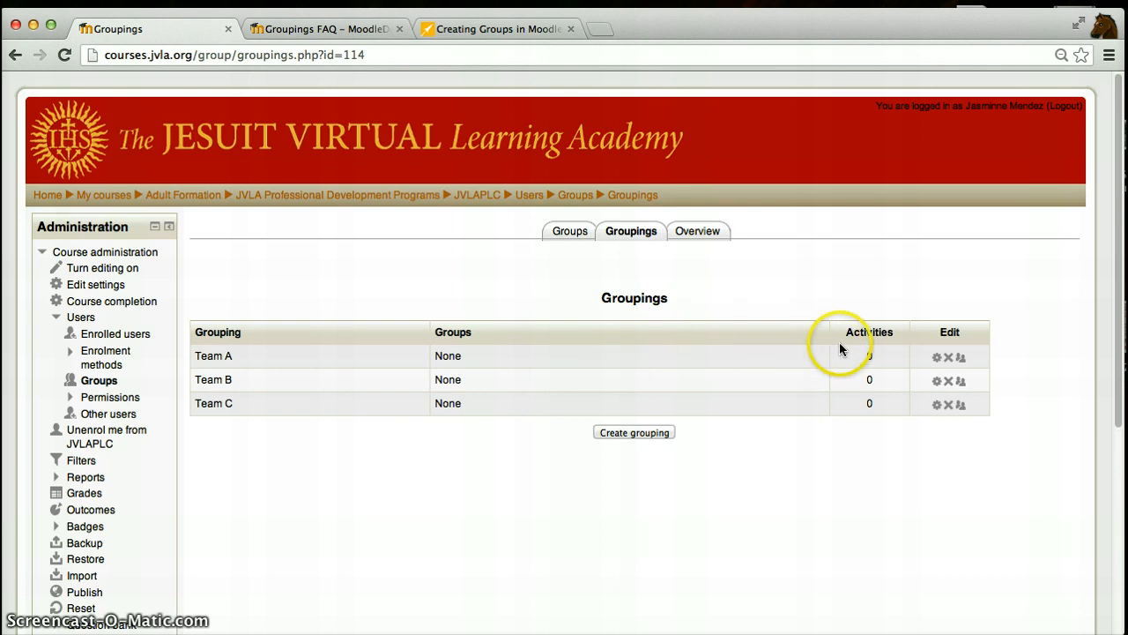
Add Group 1 and Group 2 to the Team A grouping and return to the groupings list.
{"action": "left_click", "coordinate": [961, 359]}
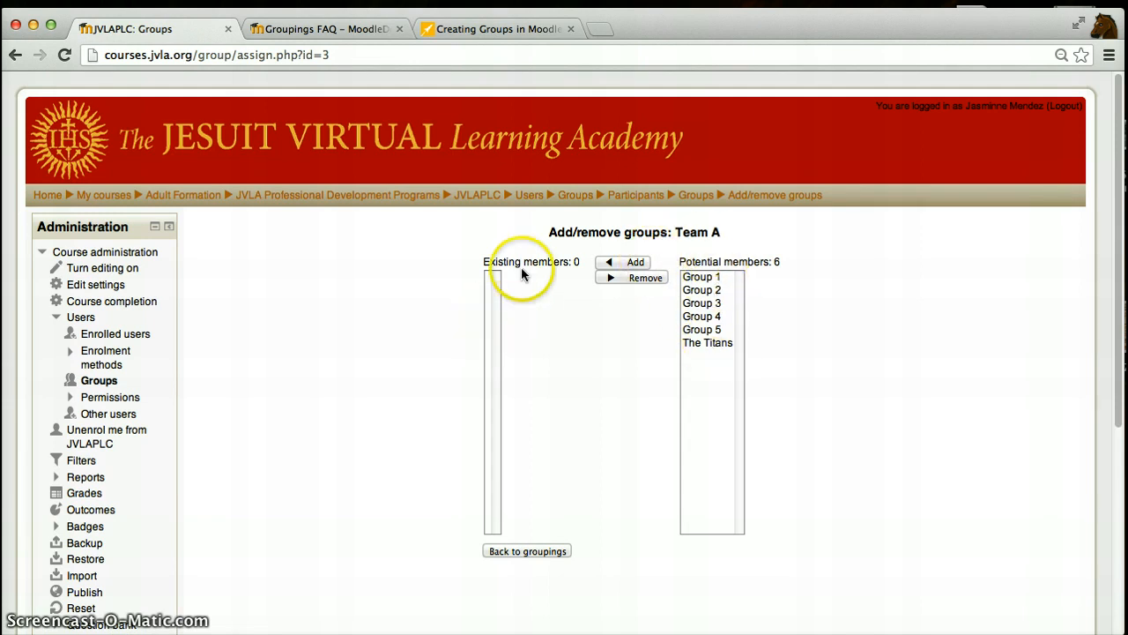
{"action": "left_click", "coordinate": [710, 279]}
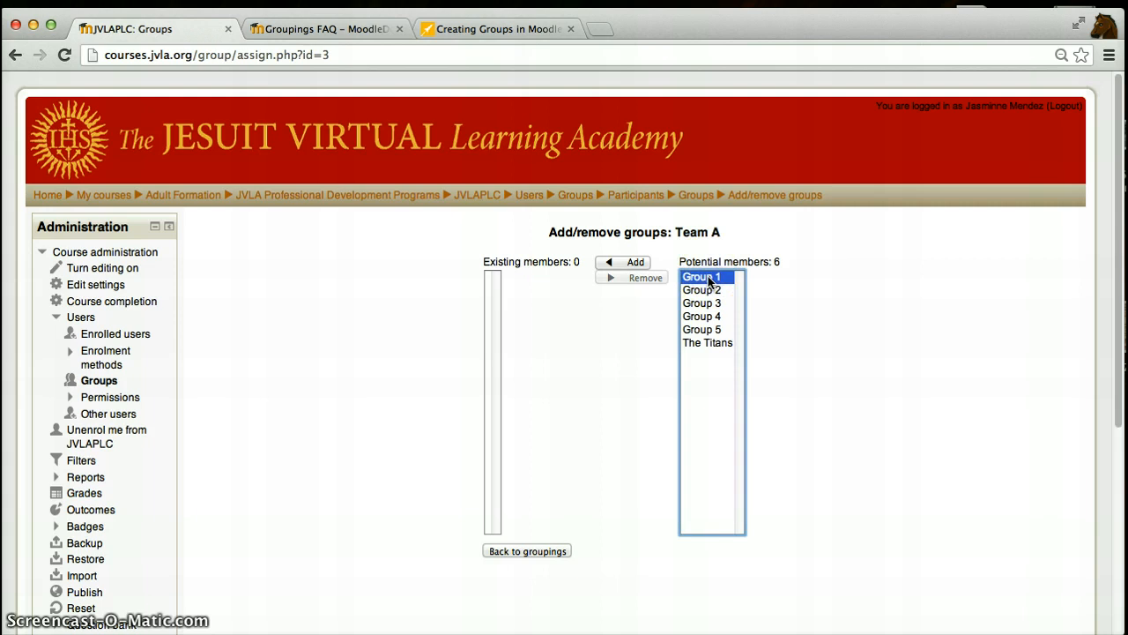
{"action": "left_click", "coordinate": [712, 291], "text": "super"}
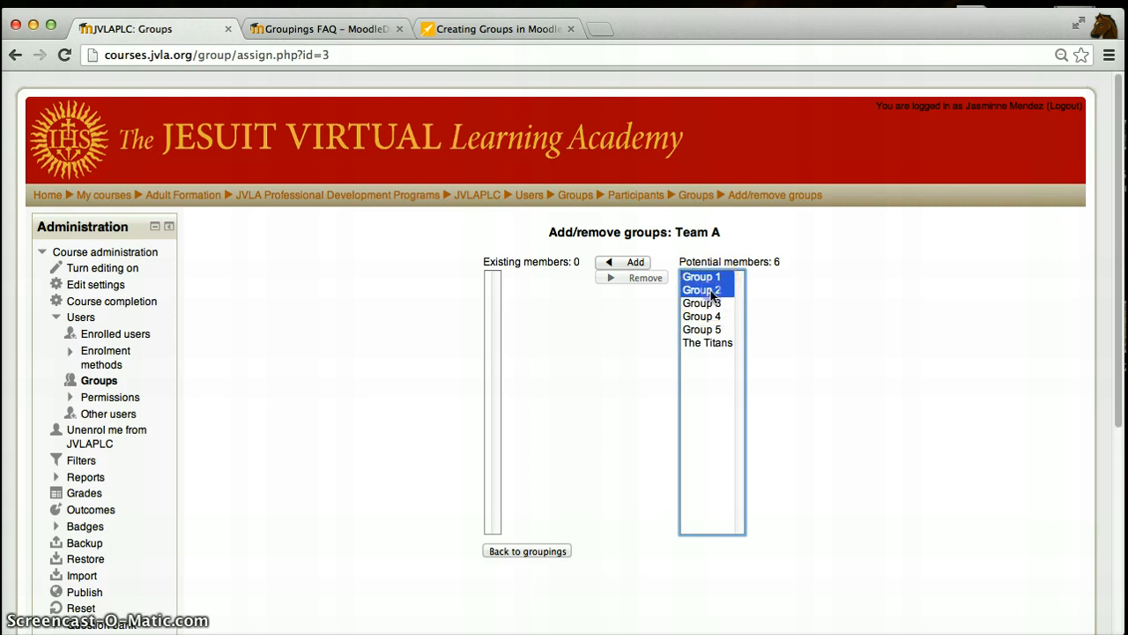
{"action": "left_click", "coordinate": [635, 262]}
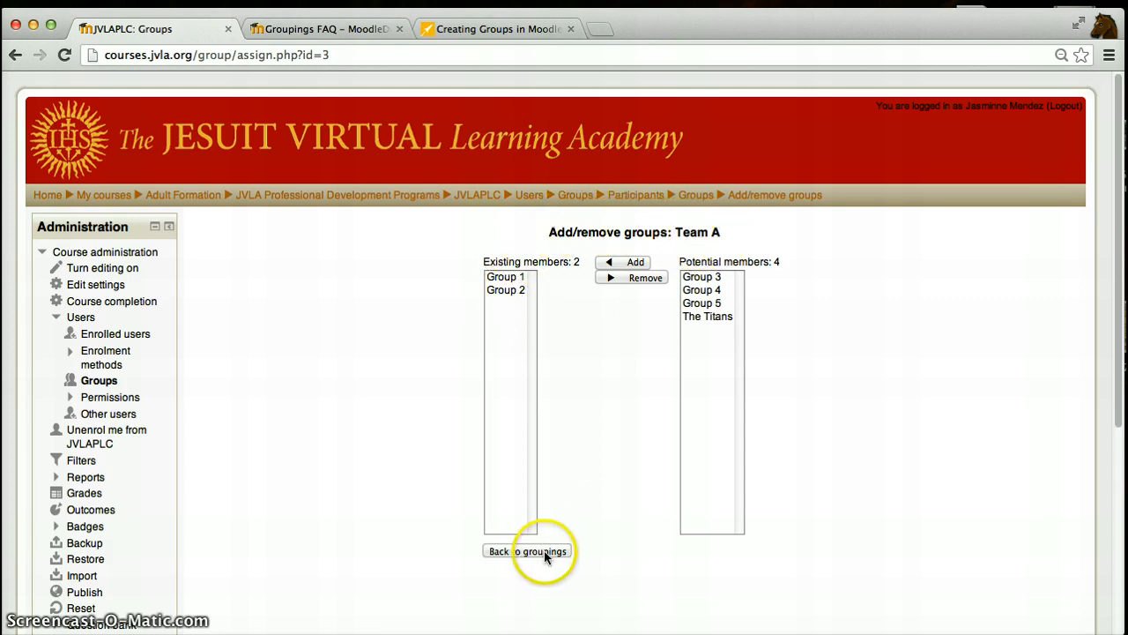
{"action": "left_click_drag", "start_coordinate": [1119, 330], "coordinate": [1119, 378]}
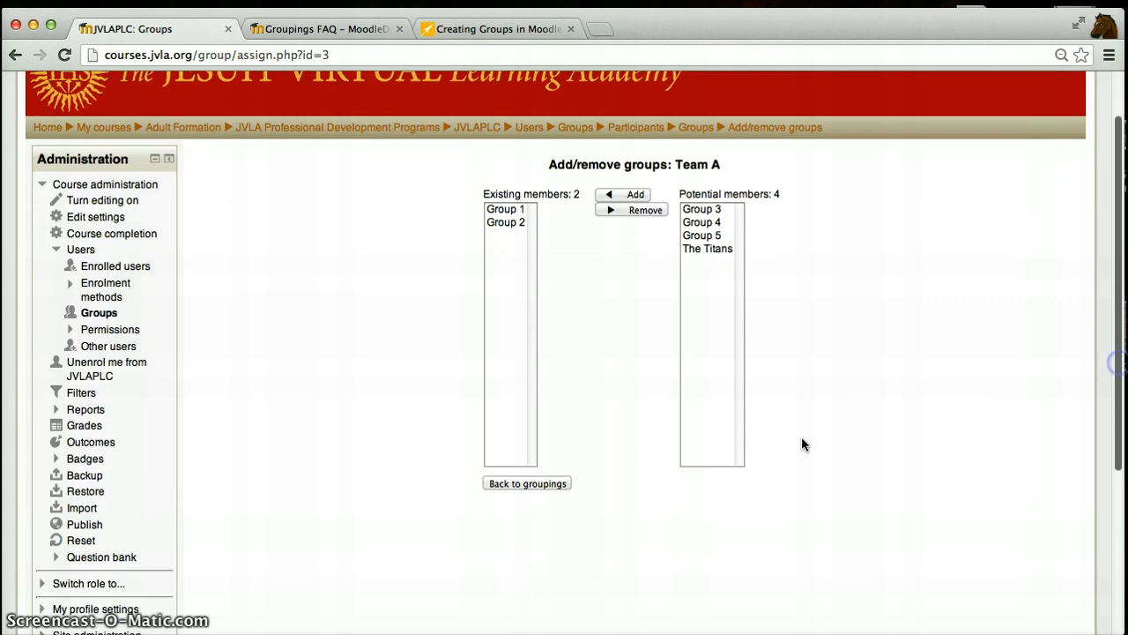
{"action": "left_click", "coordinate": [546, 483]}
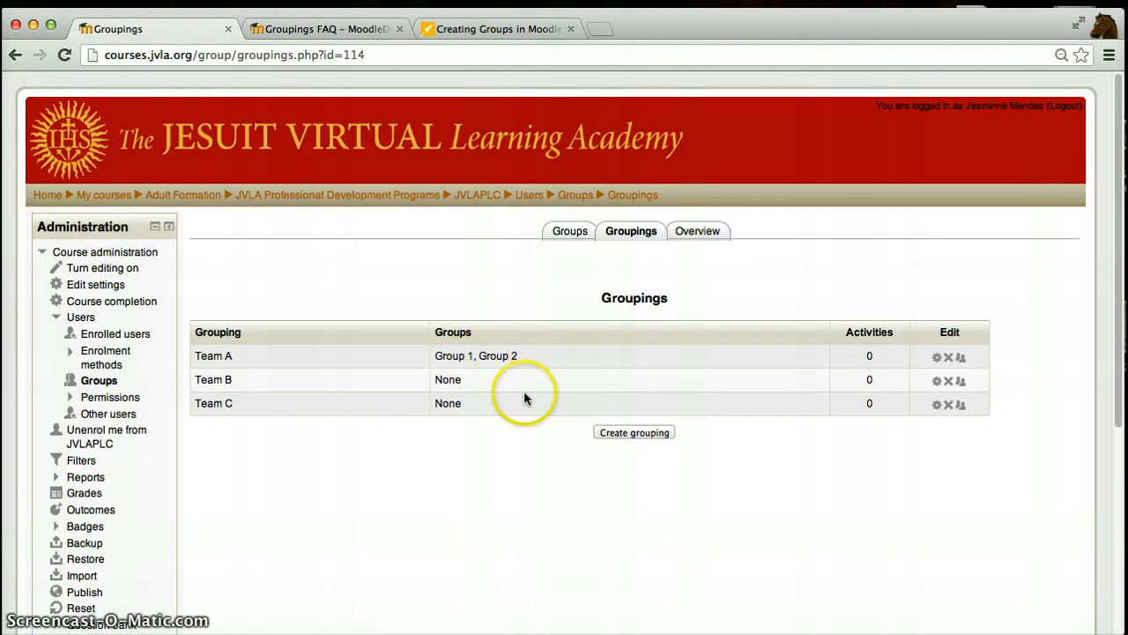
Add Group 3 and Group 4 to the Team B grouping and return to the groupings list.
{"action": "left_click", "coordinate": [960, 385]}
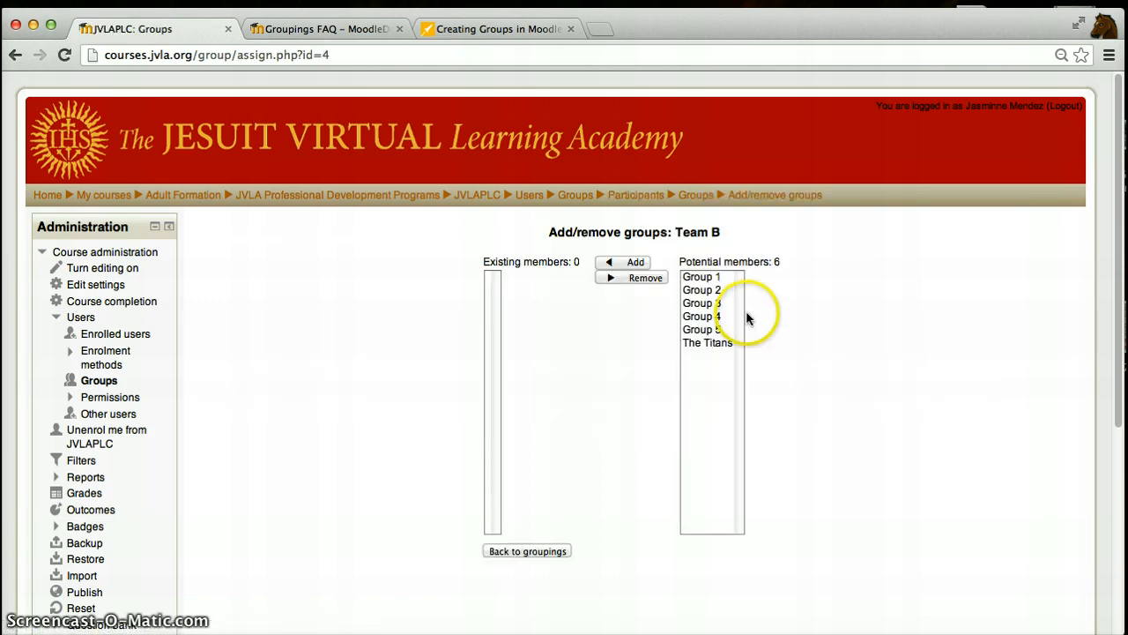
{"action": "left_click", "coordinate": [715, 304]}
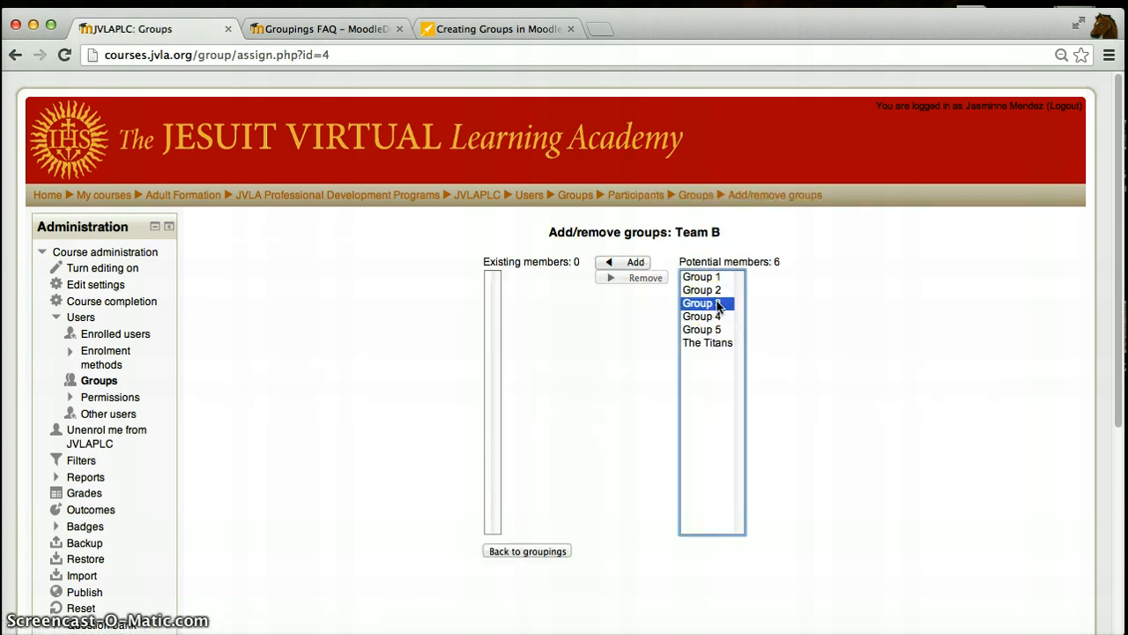
{"action": "left_click", "coordinate": [717, 316], "text": "shift"}
{"action": "left_click", "coordinate": [632, 263]}
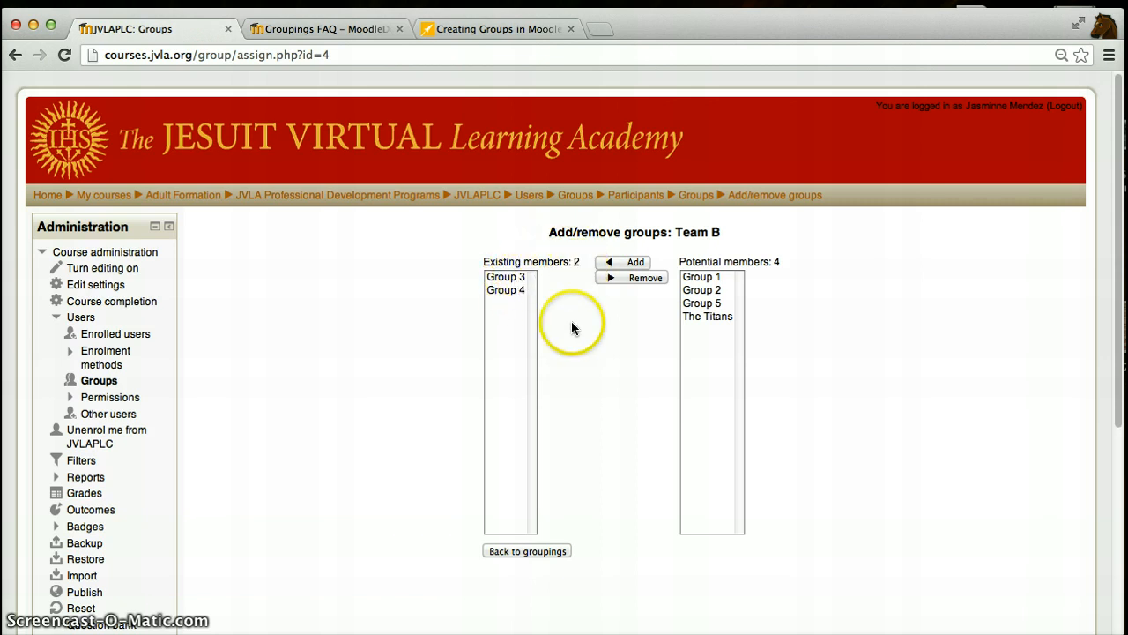
{"action": "left_click", "coordinate": [553, 551]}
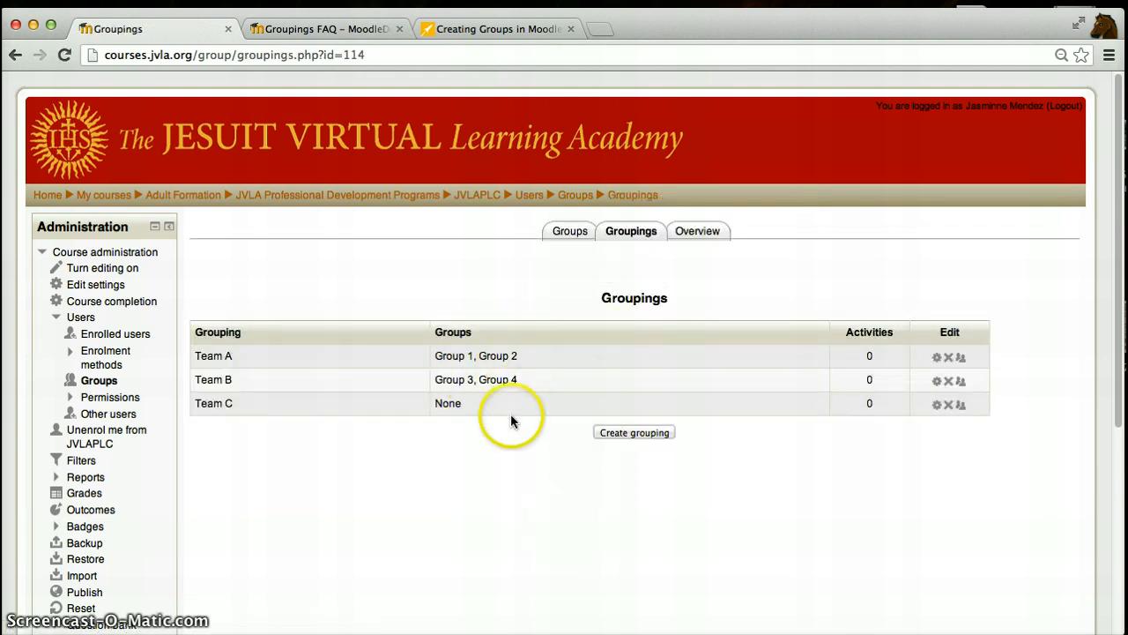
Add Group 5 and The Titans to the Team C grouping and return to the groupings list.
{"action": "left_click", "coordinate": [961, 405]}
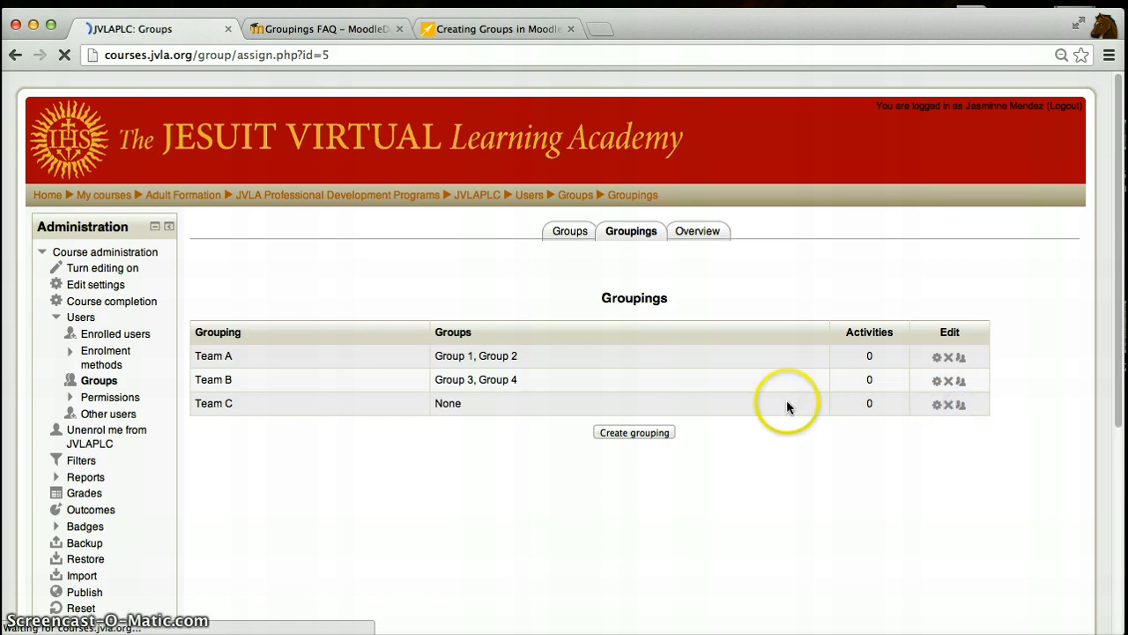
{"action": "left_click", "coordinate": [716, 329]}
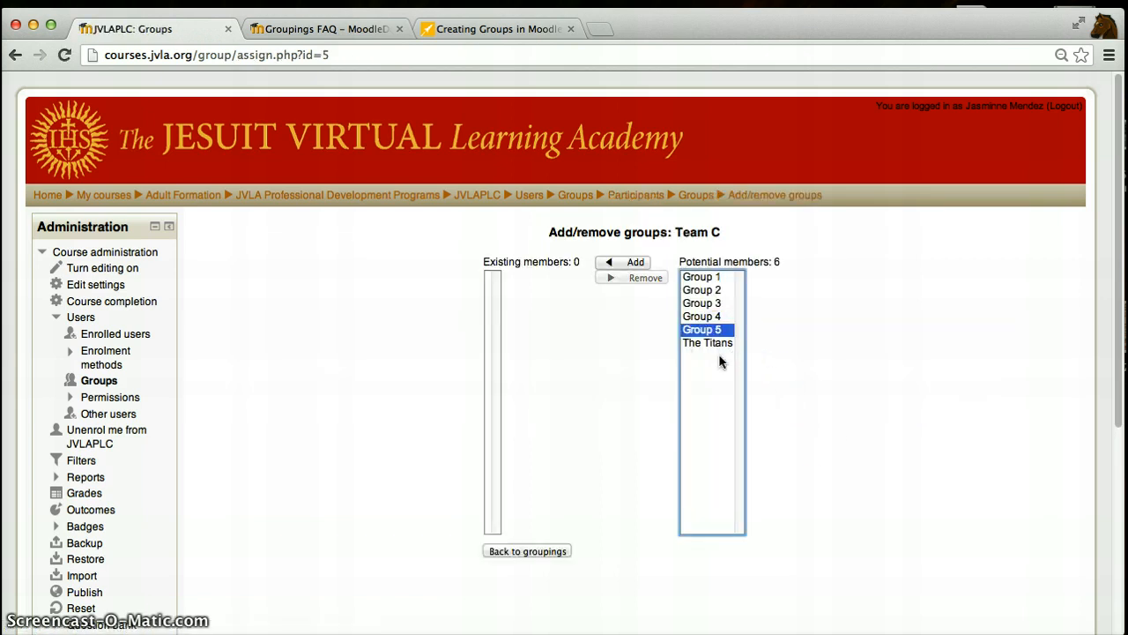
{"action": "left_click", "coordinate": [723, 344], "text": "shift"}
{"action": "left_click", "coordinate": [526, 541]}
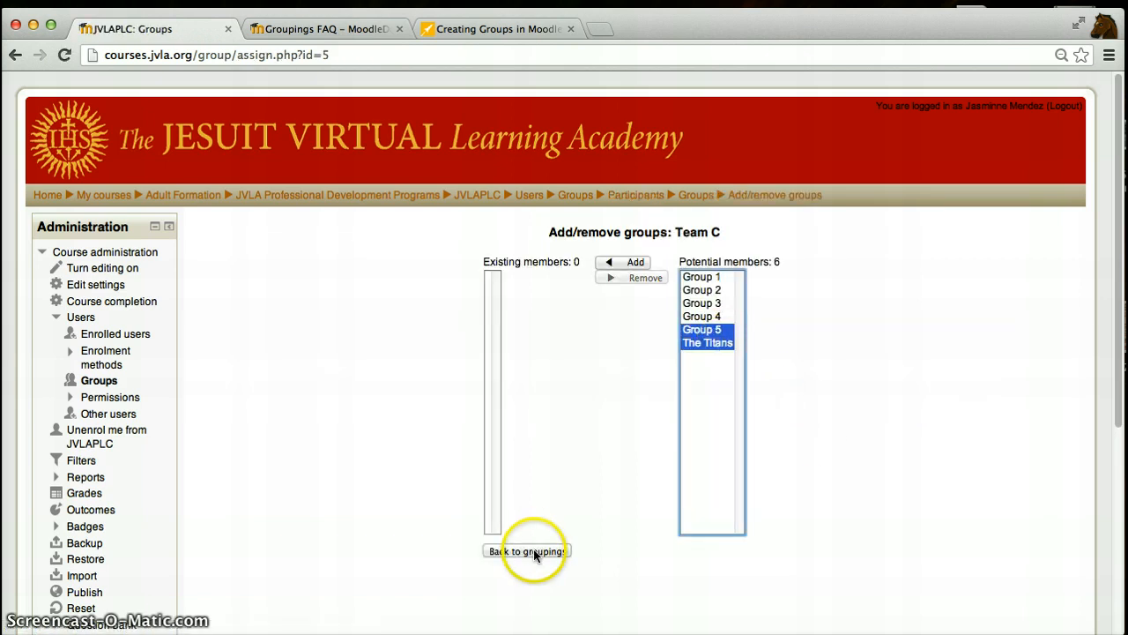
{"action": "left_click", "coordinate": [635, 262]}
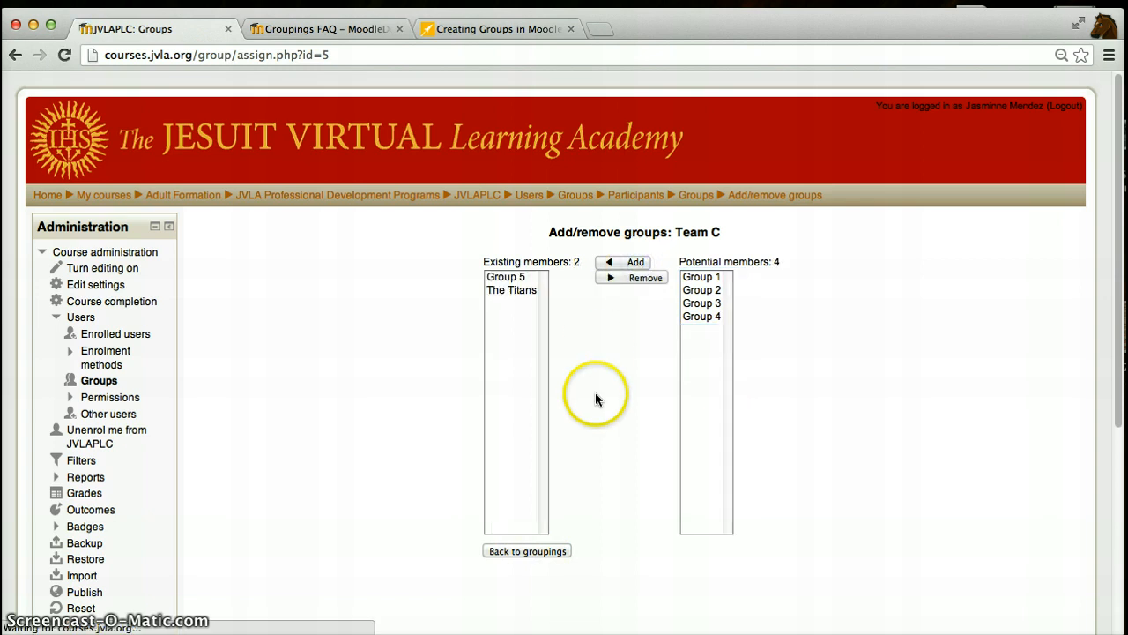
{"action": "left_click", "coordinate": [556, 552]}
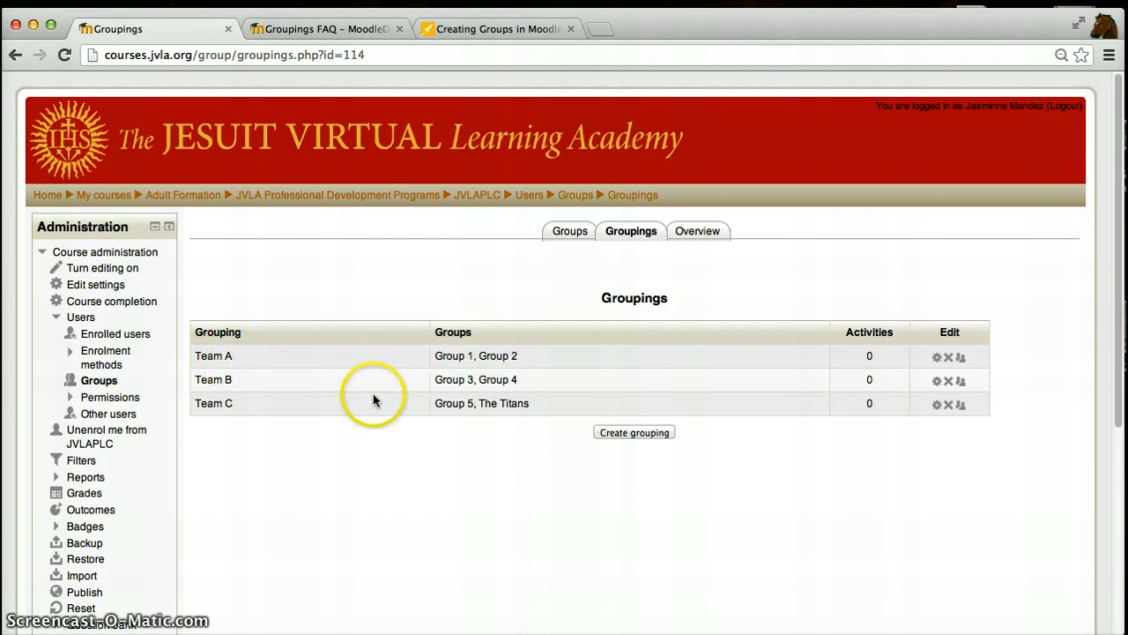
Review the course's group overview to check the groups and members in each grouping.
{"action": "left_click", "coordinate": [687, 235]}
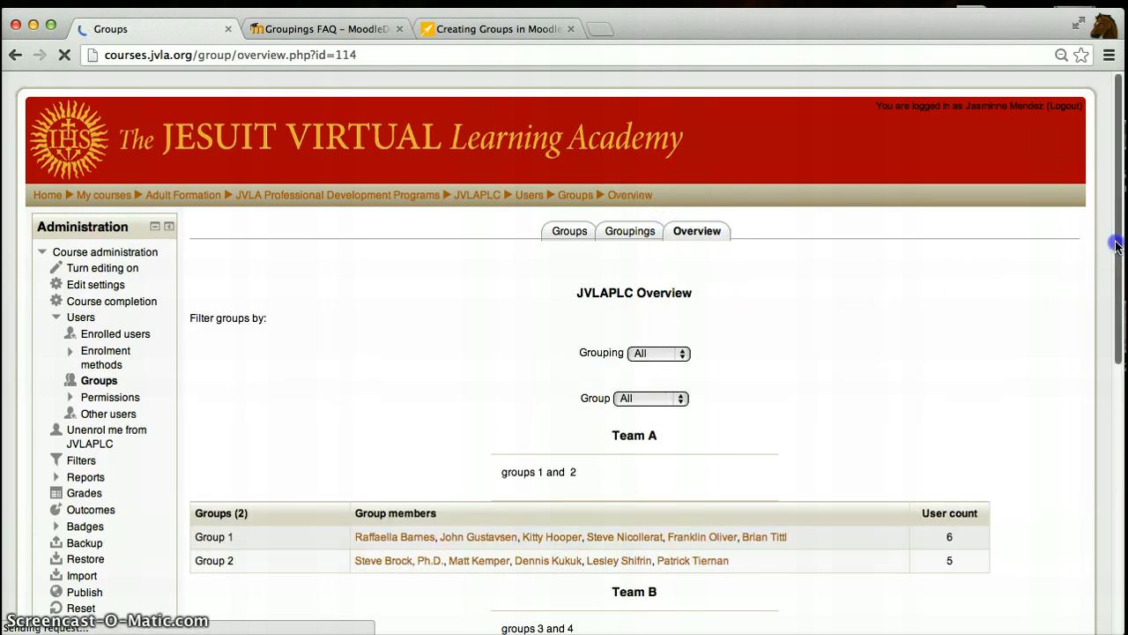
{"action": "left_click_drag", "start_coordinate": [1116, 245], "coordinate": [1097, 317]}
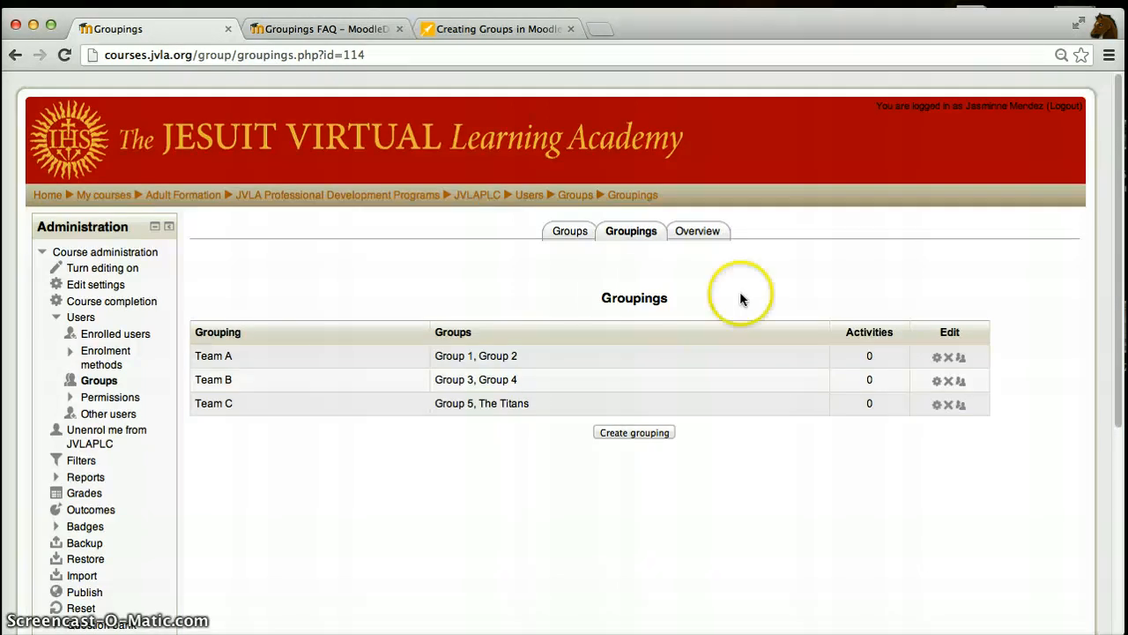
Return to the course's groups list, then open the JVLA Professional Development Programs course category.
{"action": "left_click", "coordinate": [569, 233]}
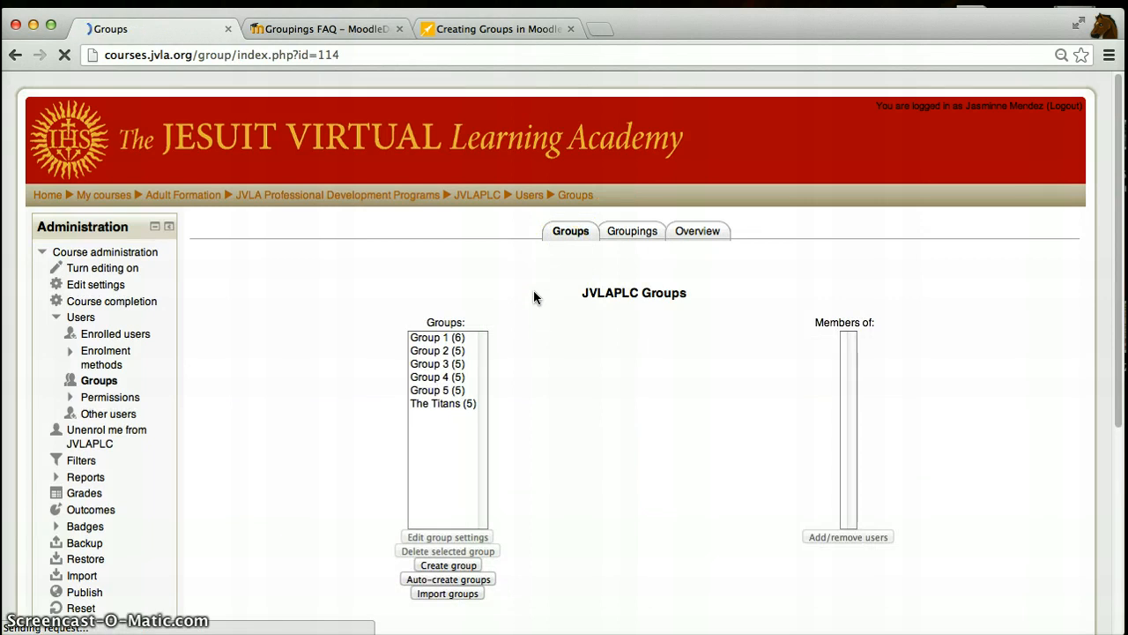
{"action": "left_click", "coordinate": [274, 201]}
{"action": "left_click", "coordinate": [307, 257]}
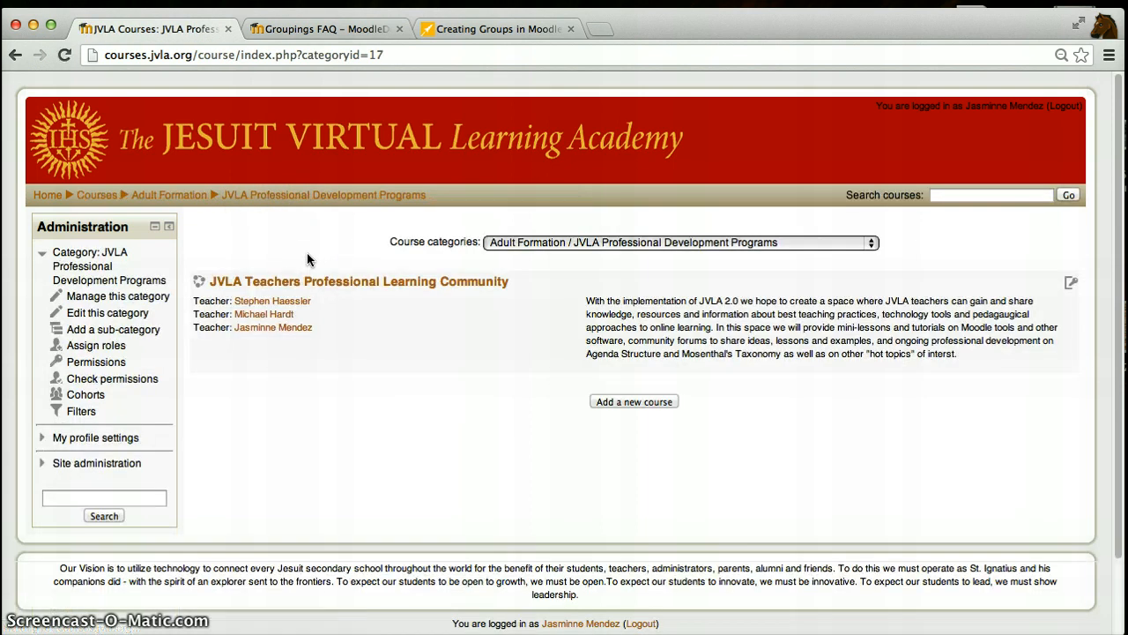
Open the JVLA Teachers Professional Learning Community course and turn editing on.
{"action": "left_click", "coordinate": [293, 287]}
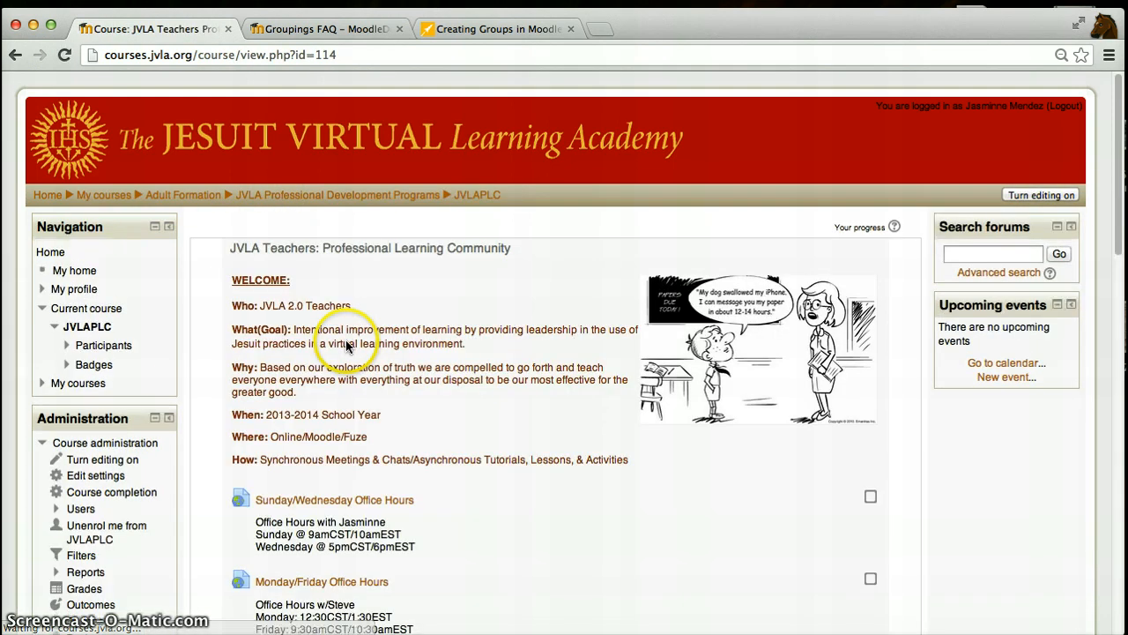
{"action": "mouse_move", "coordinate": [1120, 233]}
{"action": "left_mouse_down"}
{"action": "mouse_move", "coordinate": [1120, 350]}
{"action": "mouse_move", "coordinate": [1122, 237]}
{"action": "left_mouse_up"}
{"action": "left_click", "coordinate": [1057, 179]}
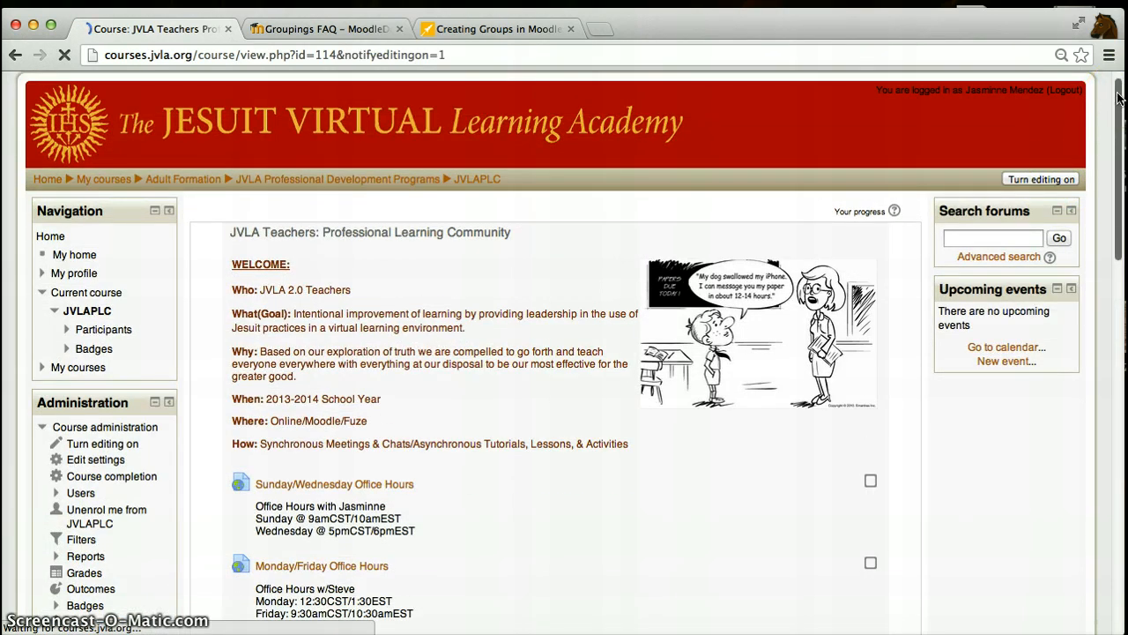
Start adding a Forum activity to the course's Getting Started section.
{"action": "left_click_drag", "start_coordinate": [1117, 97], "coordinate": [1113, 175]}
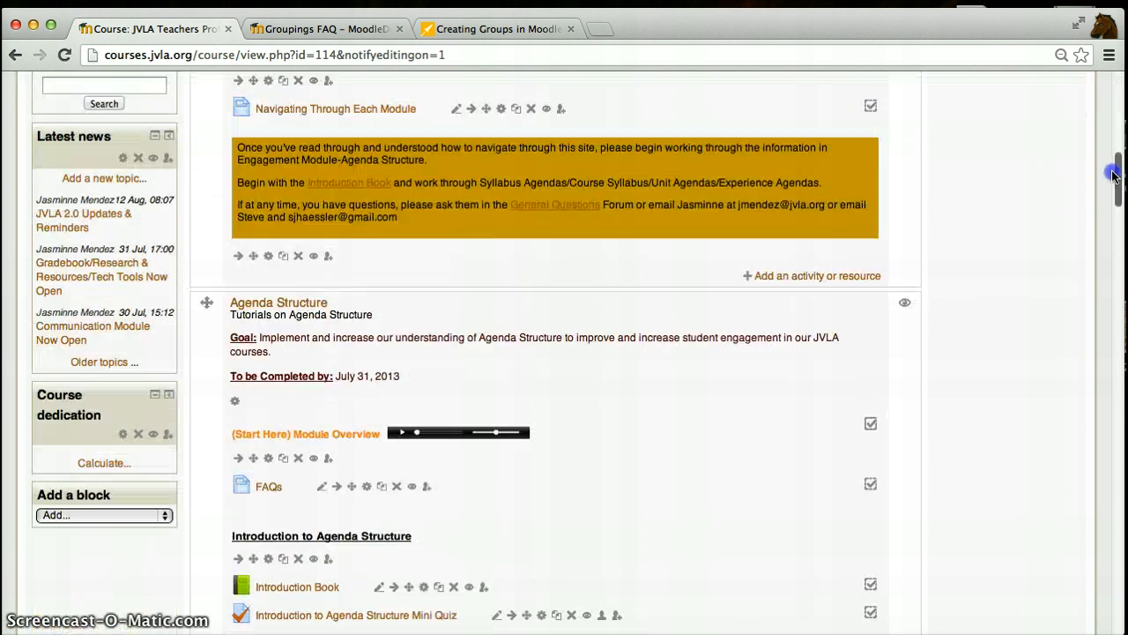
{"action": "left_click", "coordinate": [750, 275]}
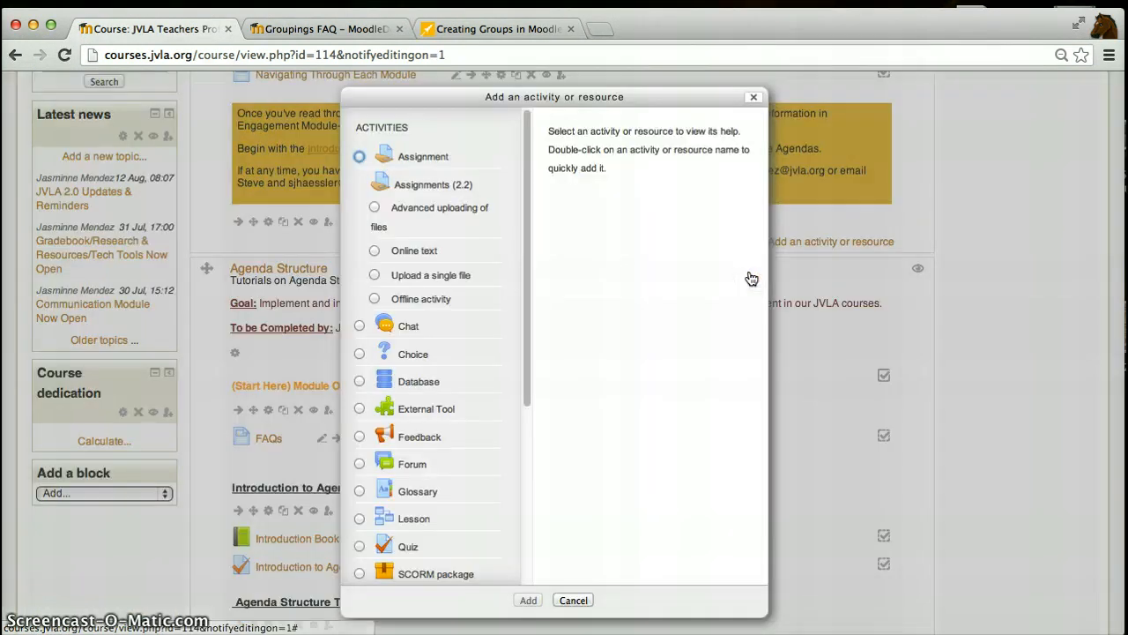
{"action": "left_click", "coordinate": [733, 291]}
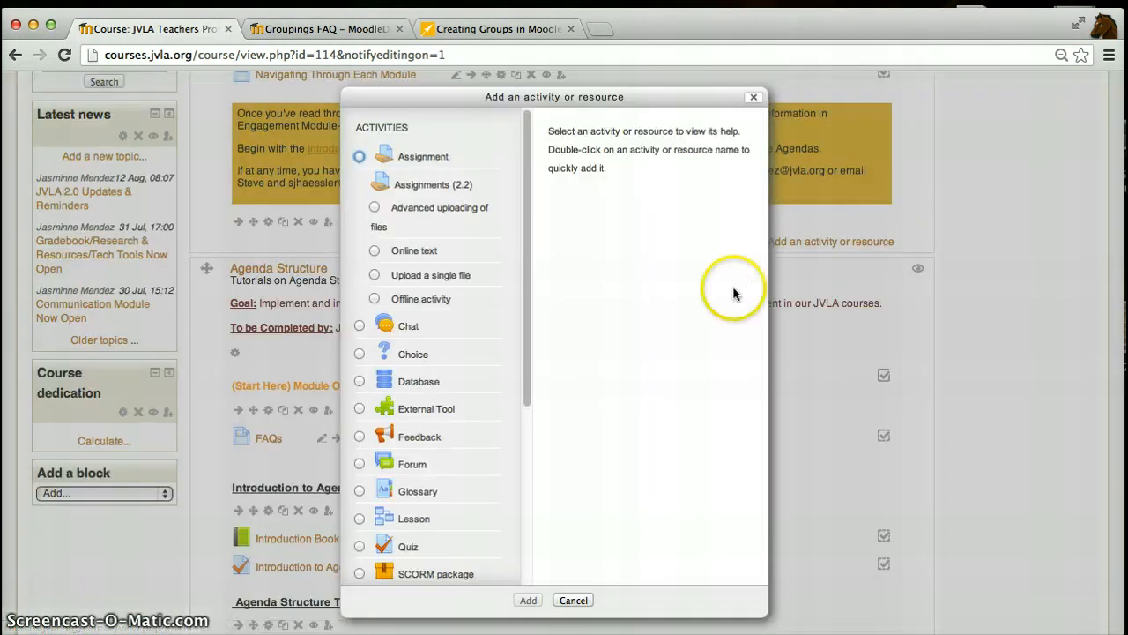
{"action": "left_click_drag", "start_coordinate": [525, 363], "coordinate": [516, 484]}
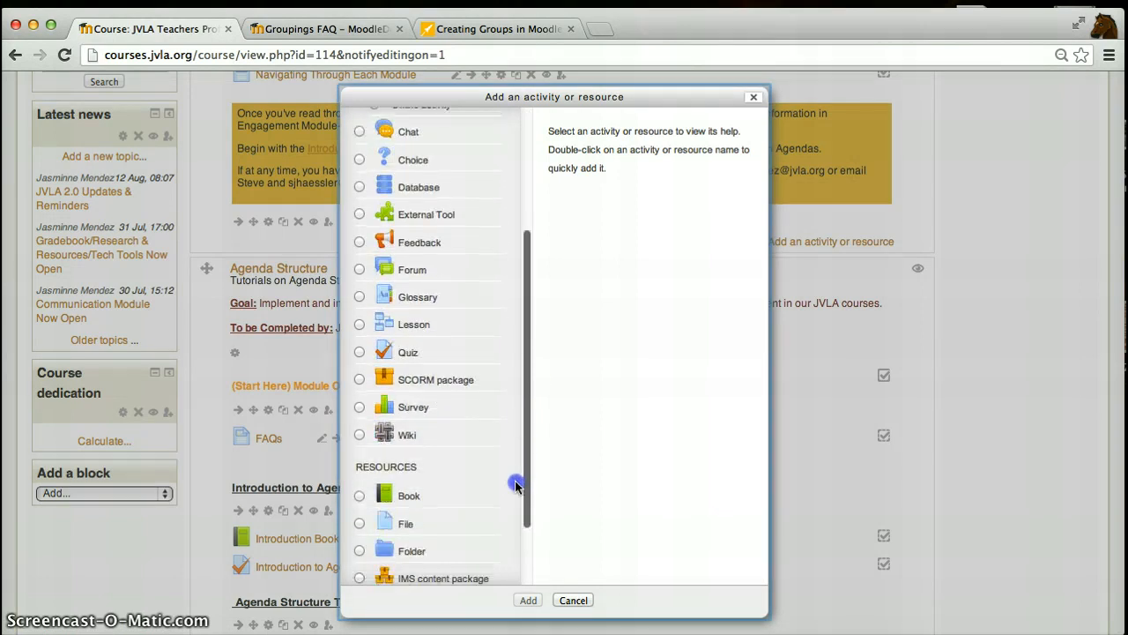
{"action": "left_click", "coordinate": [359, 270]}
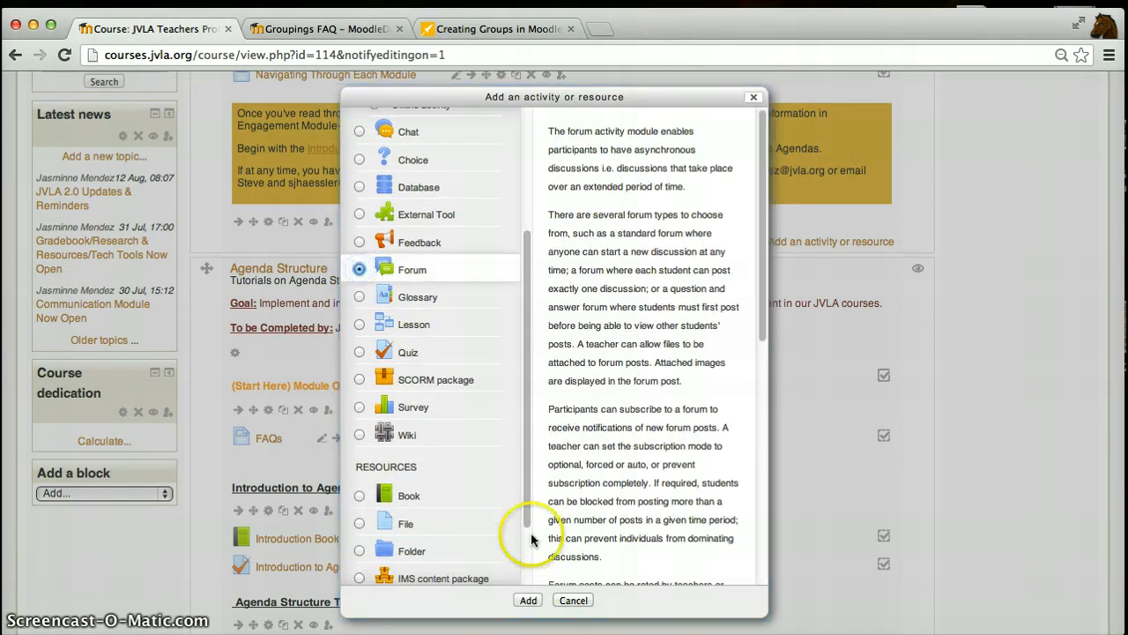
{"action": "left_click", "coordinate": [528, 600]}
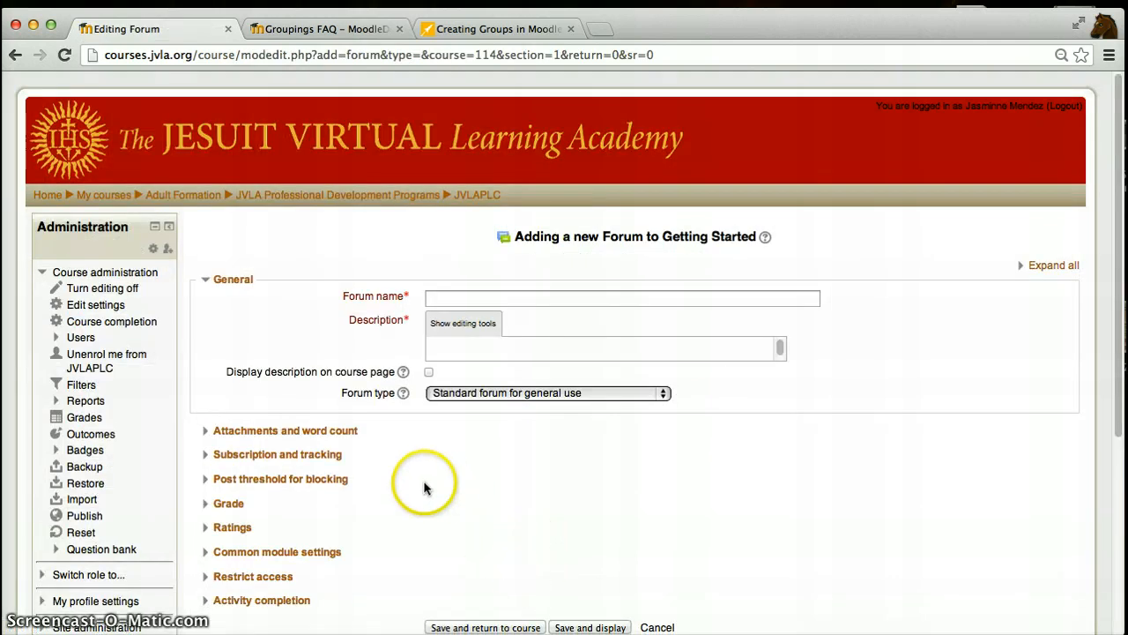
Expand the new forum's Common module settings, Activity completion and Restrict access sections.
{"action": "left_click", "coordinate": [205, 555]}
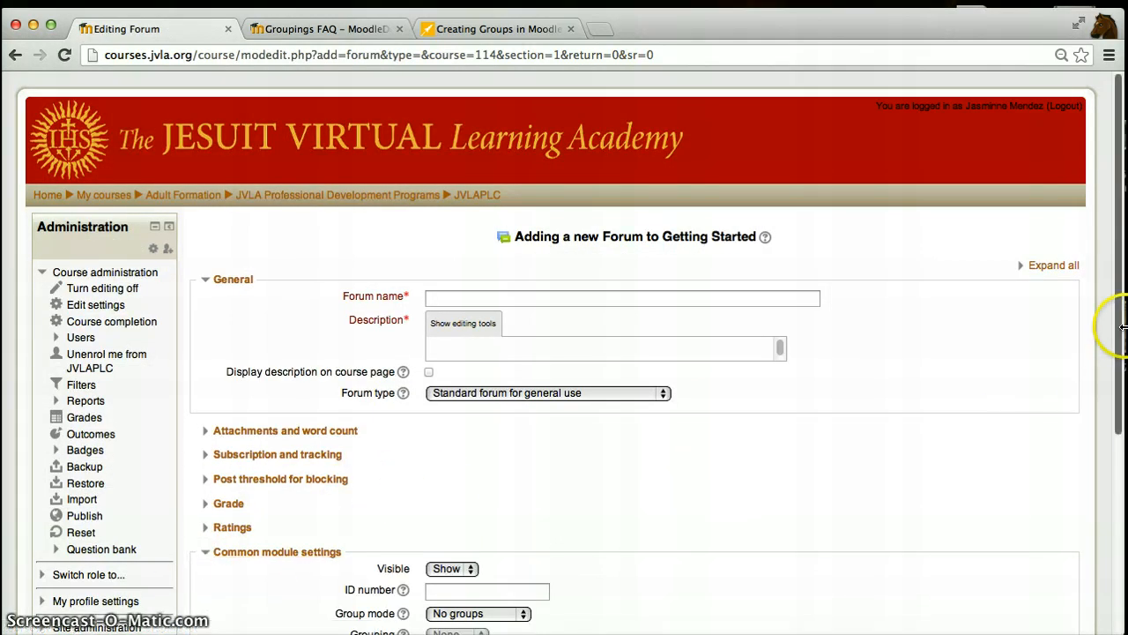
{"action": "left_click_drag", "start_coordinate": [1118, 317], "coordinate": [1118, 409]}
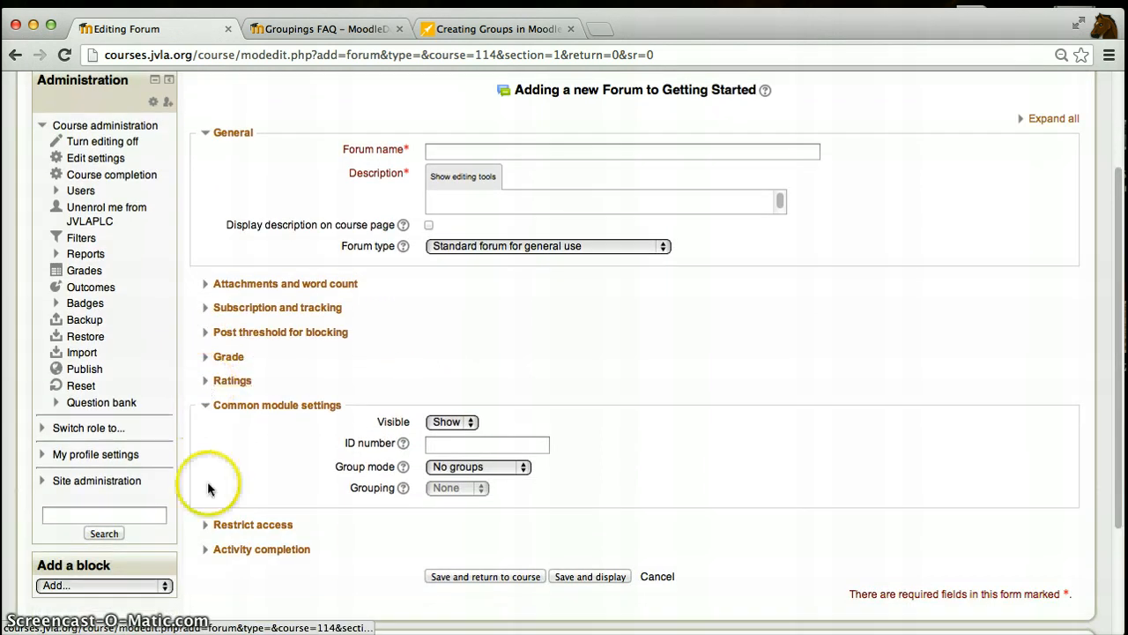
{"action": "left_click", "coordinate": [205, 550]}
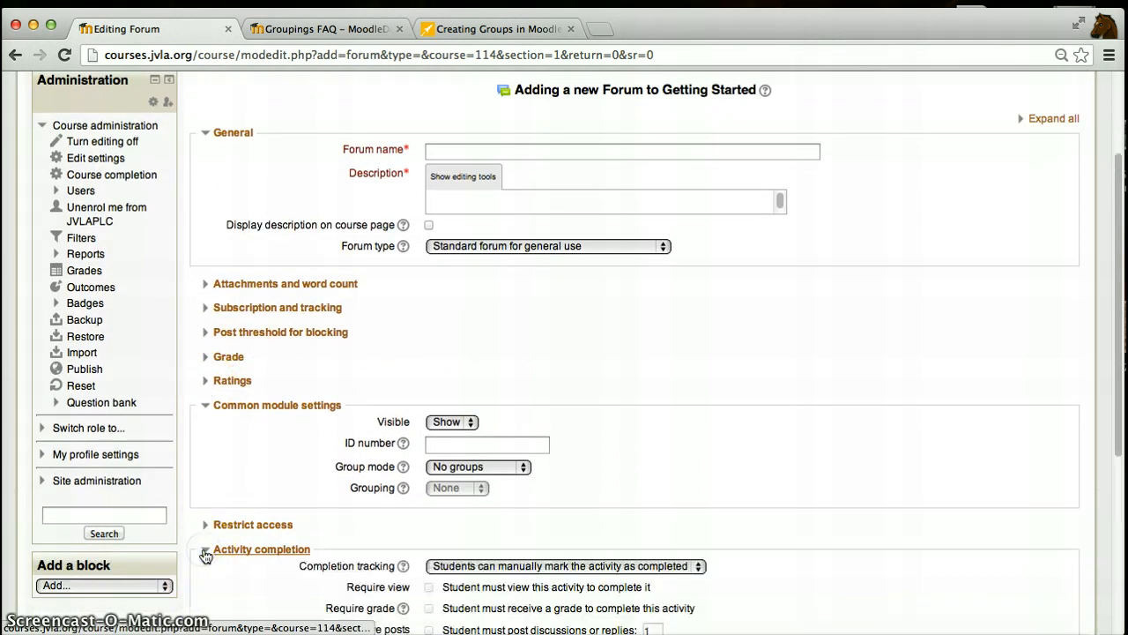
{"action": "left_click", "coordinate": [208, 529]}
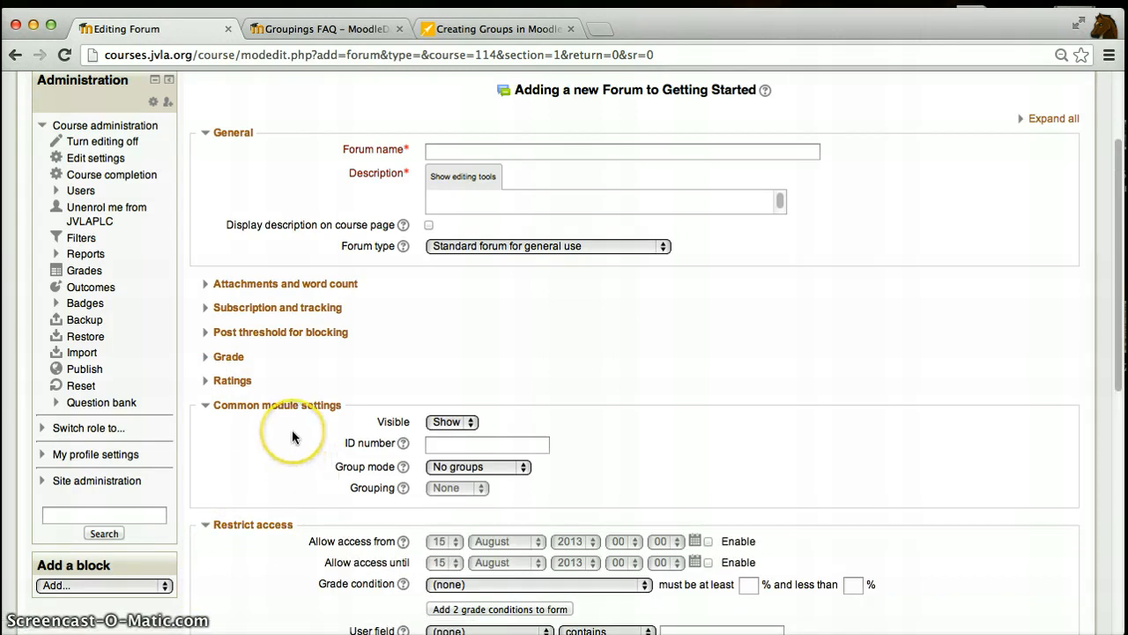
Set the forum's group mode to Separate groups and look through the available groupings, leaving the grouping at None.
{"action": "left_click", "coordinate": [508, 467]}
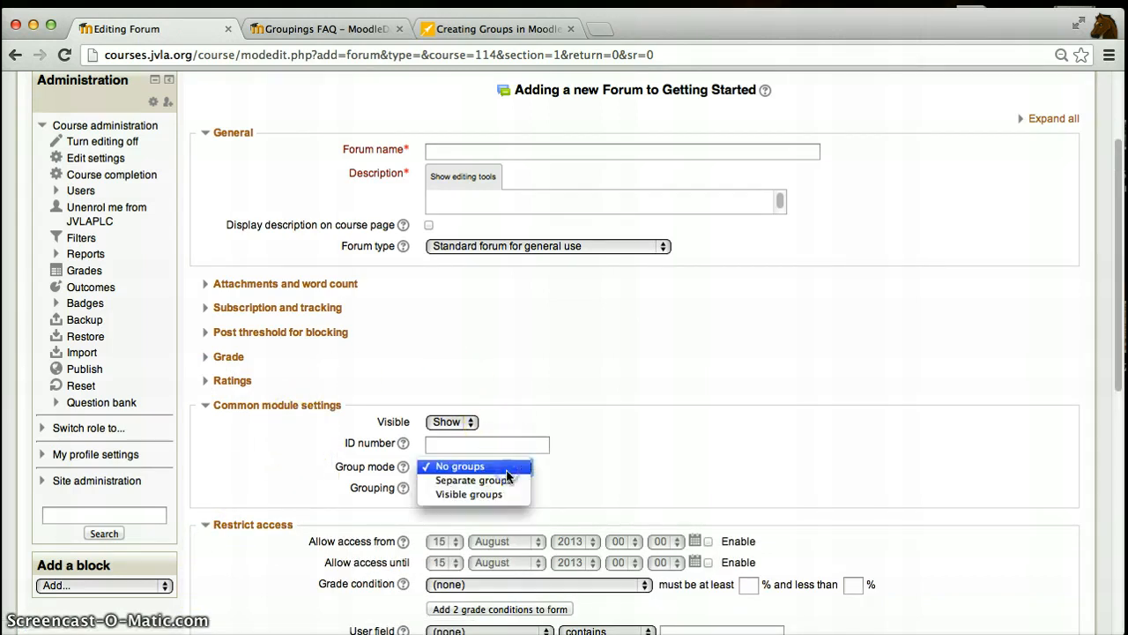
{"action": "left_click", "coordinate": [506, 494]}
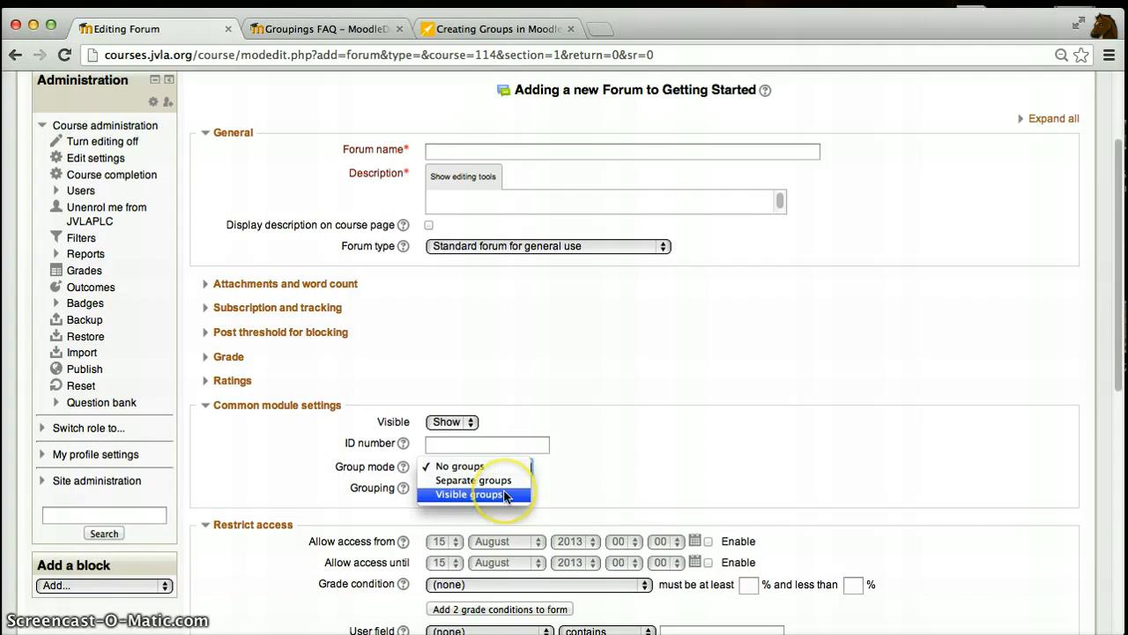
{"action": "left_click", "coordinate": [569, 493]}
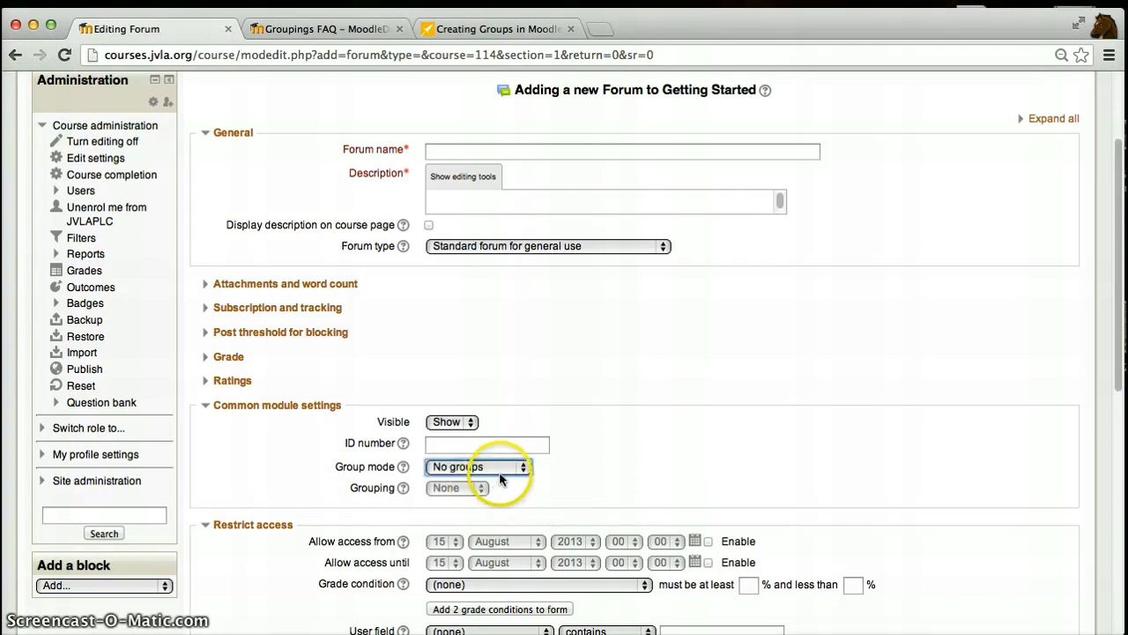
{"action": "left_click", "coordinate": [500, 473]}
{"action": "left_click", "coordinate": [490, 480]}
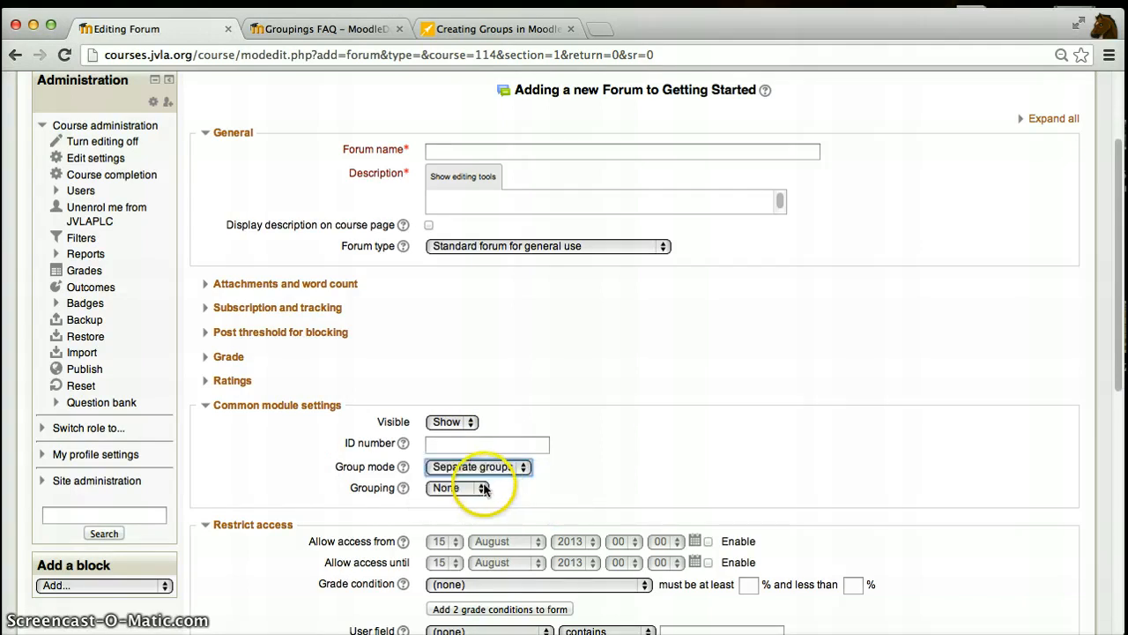
{"action": "left_click", "coordinate": [483, 489]}
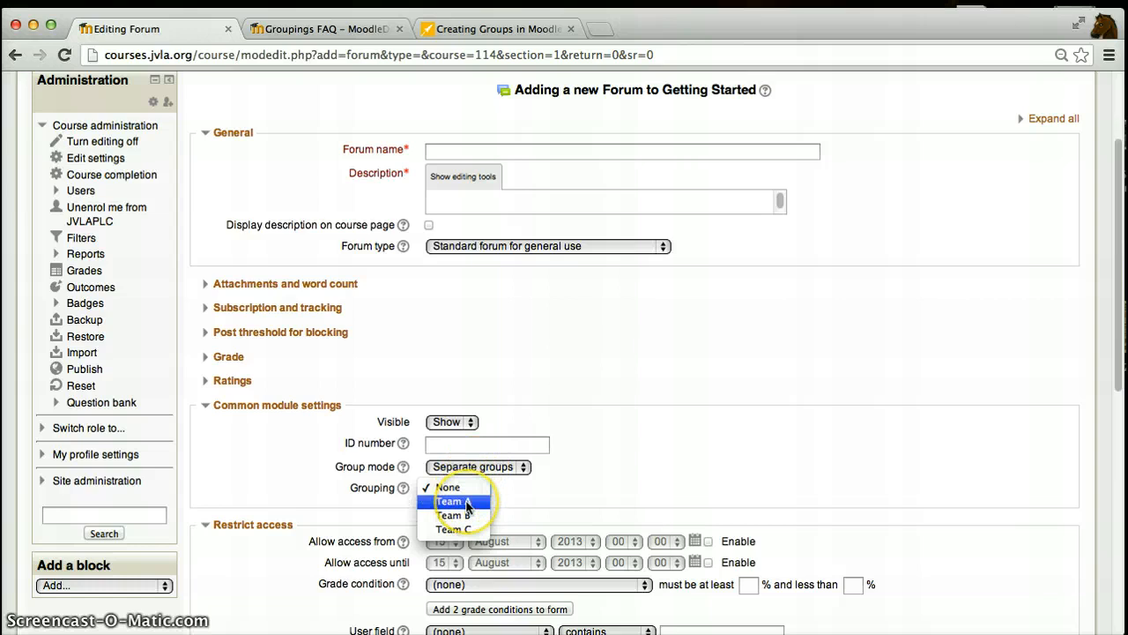
{"action": "left_click", "coordinate": [517, 509]}
Try Visible groups as the forum's group mode, restore Separate groups, and review the group mode options once more.
{"action": "left_click", "coordinate": [524, 468]}
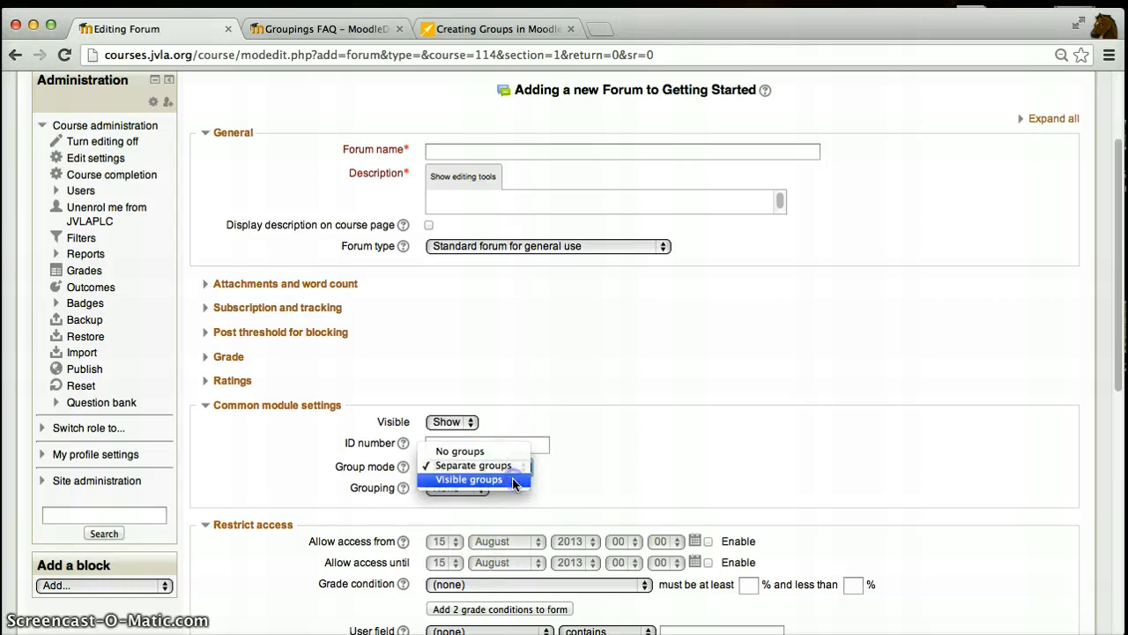
{"action": "left_click", "coordinate": [515, 481]}
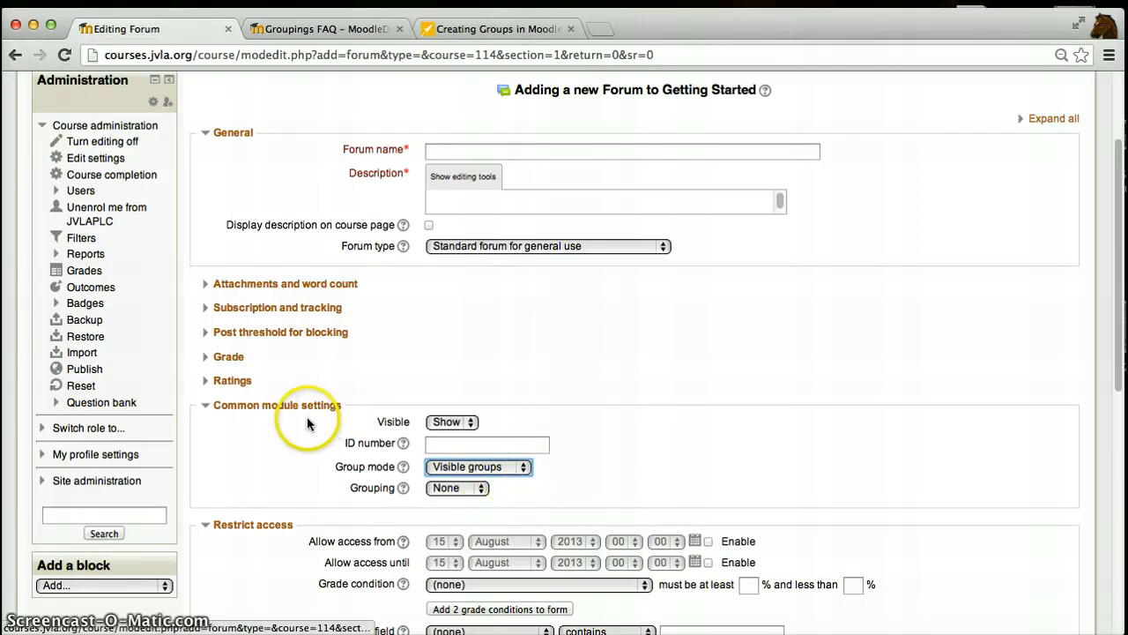
{"action": "left_click", "coordinate": [524, 468]}
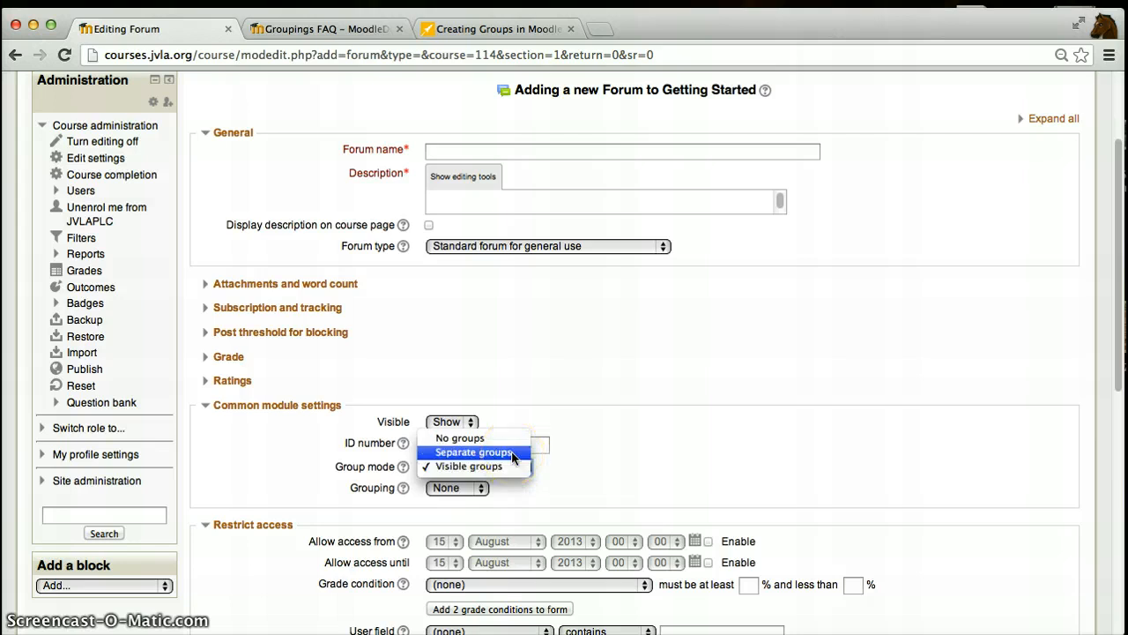
{"action": "left_click", "coordinate": [514, 453]}
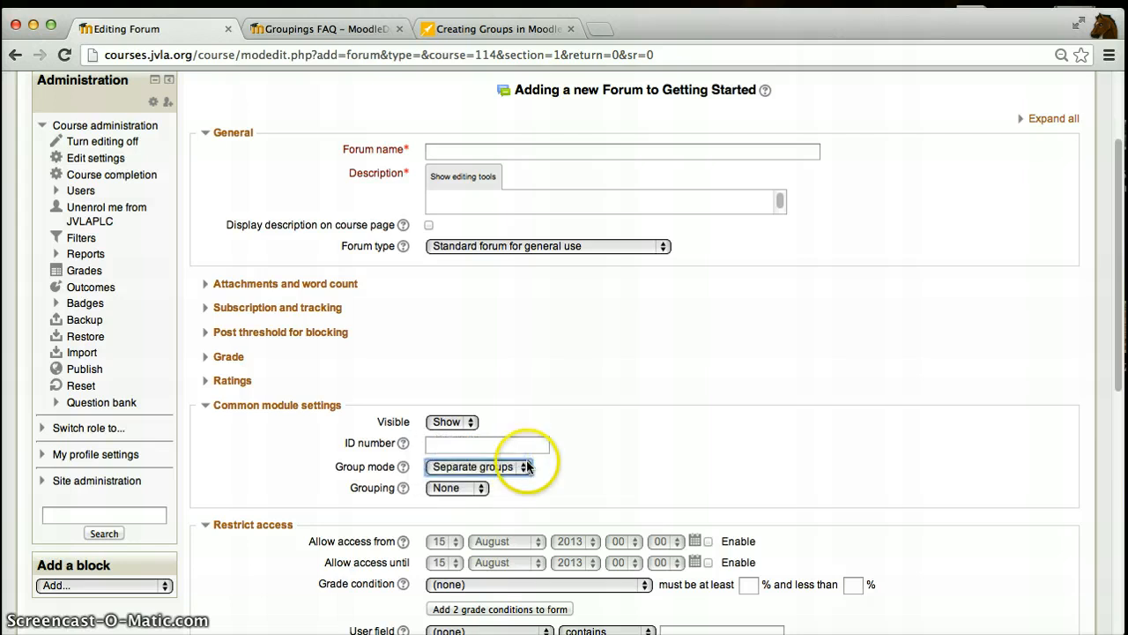
{"action": "left_click", "coordinate": [526, 470]}
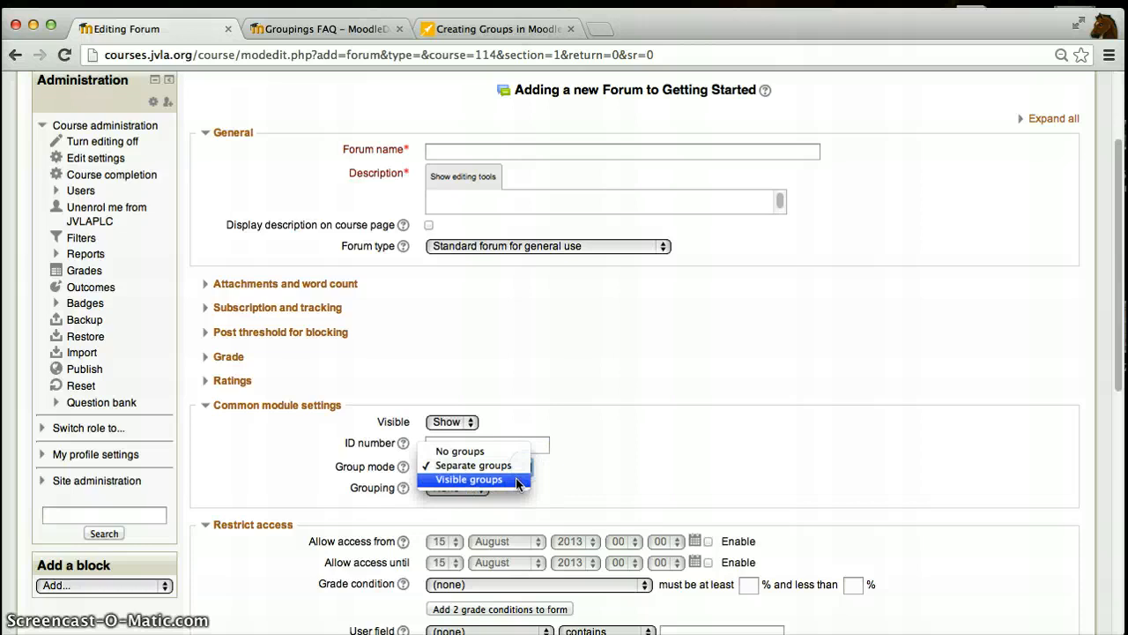
{"action": "left_click", "coordinate": [568, 477]}
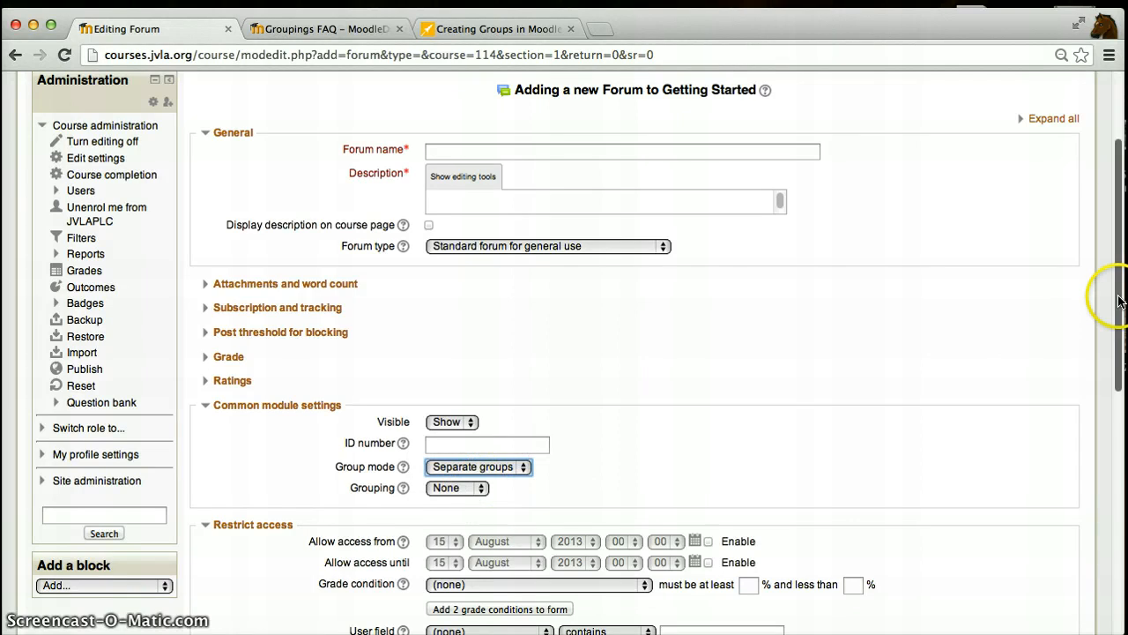
{"action": "left_click_drag", "start_coordinate": [1119, 299], "coordinate": [1117, 248]}
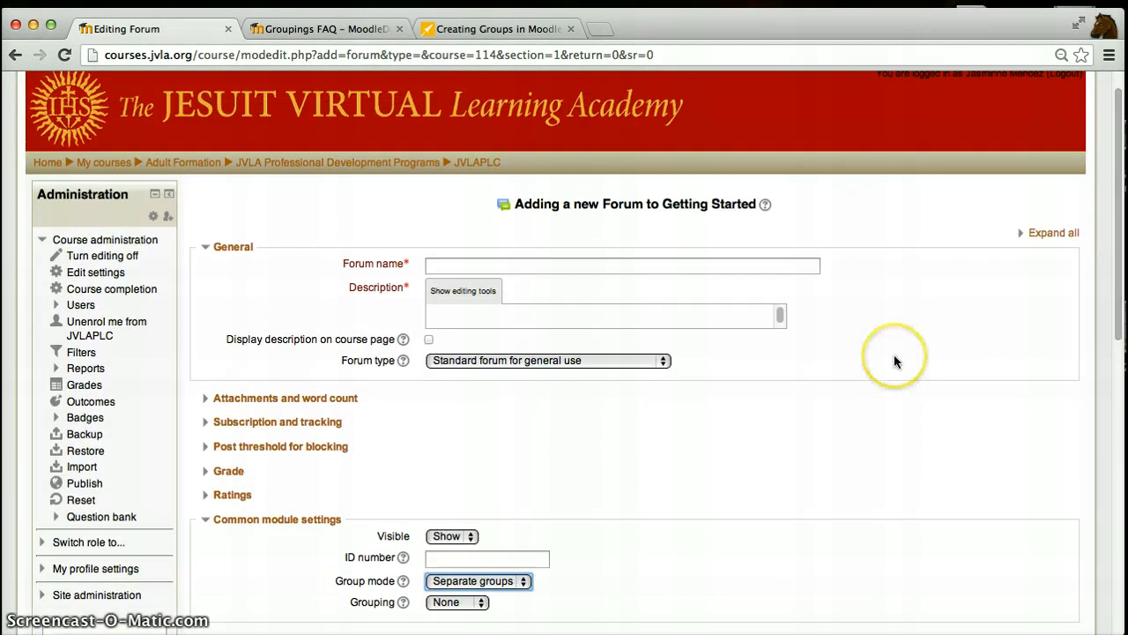